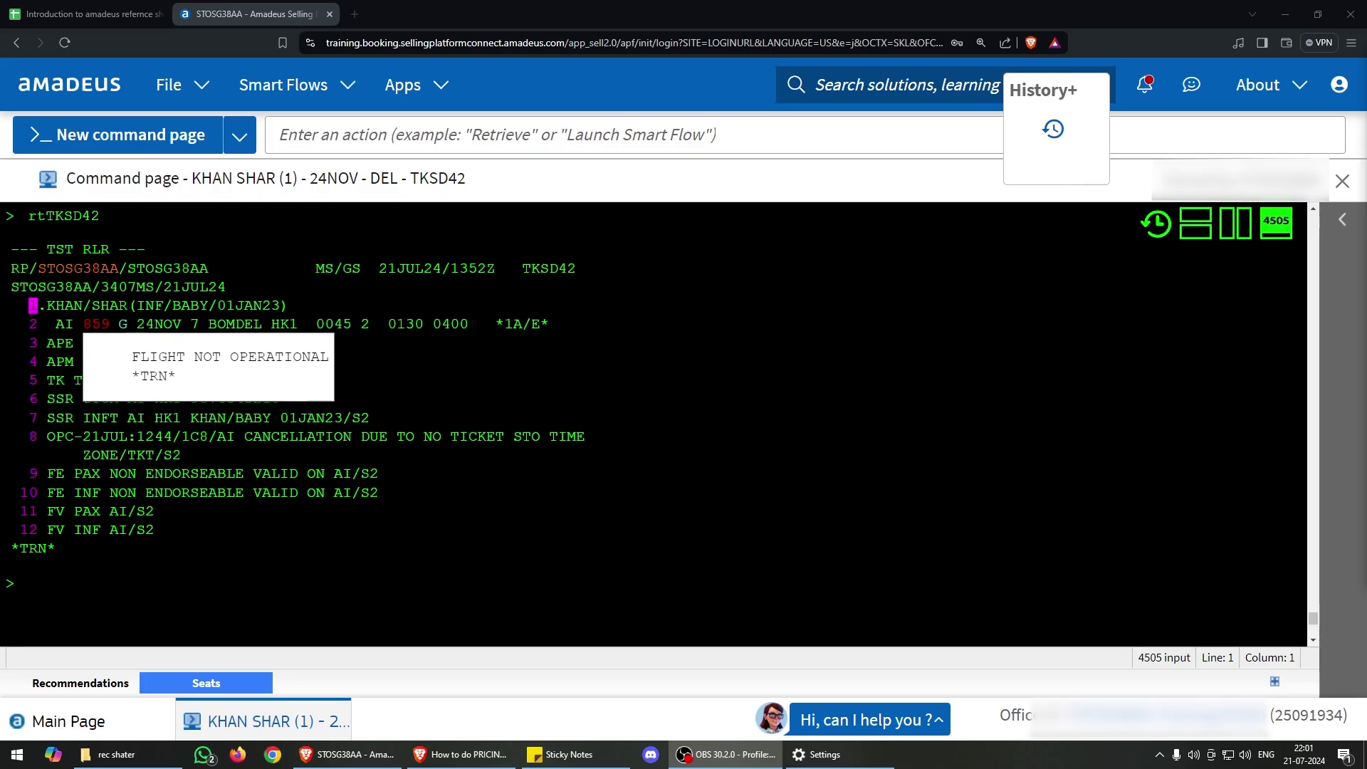
# - Check the pricing reference sheet and price the retrieved booking in its booked class with the FXX command
pyautogui.click(301, 567)
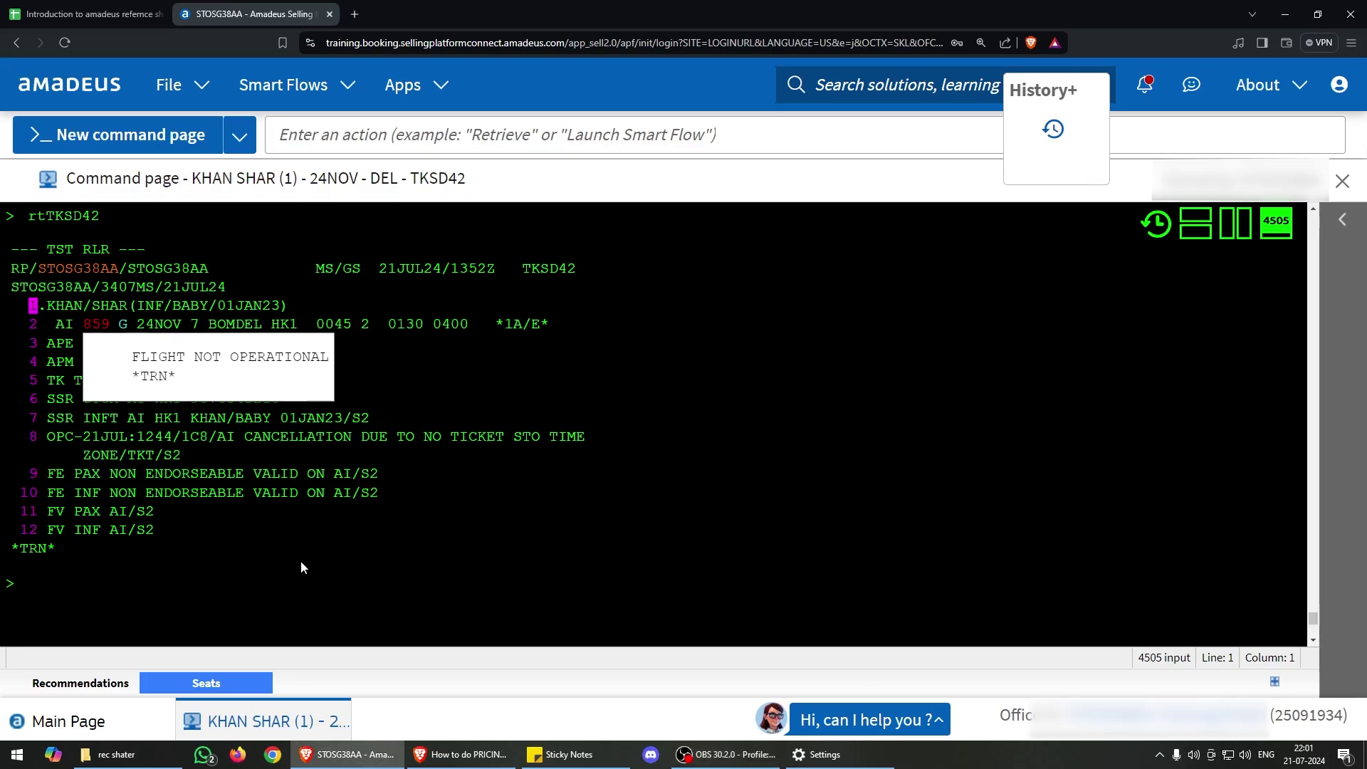
pyautogui.click(246, 396)
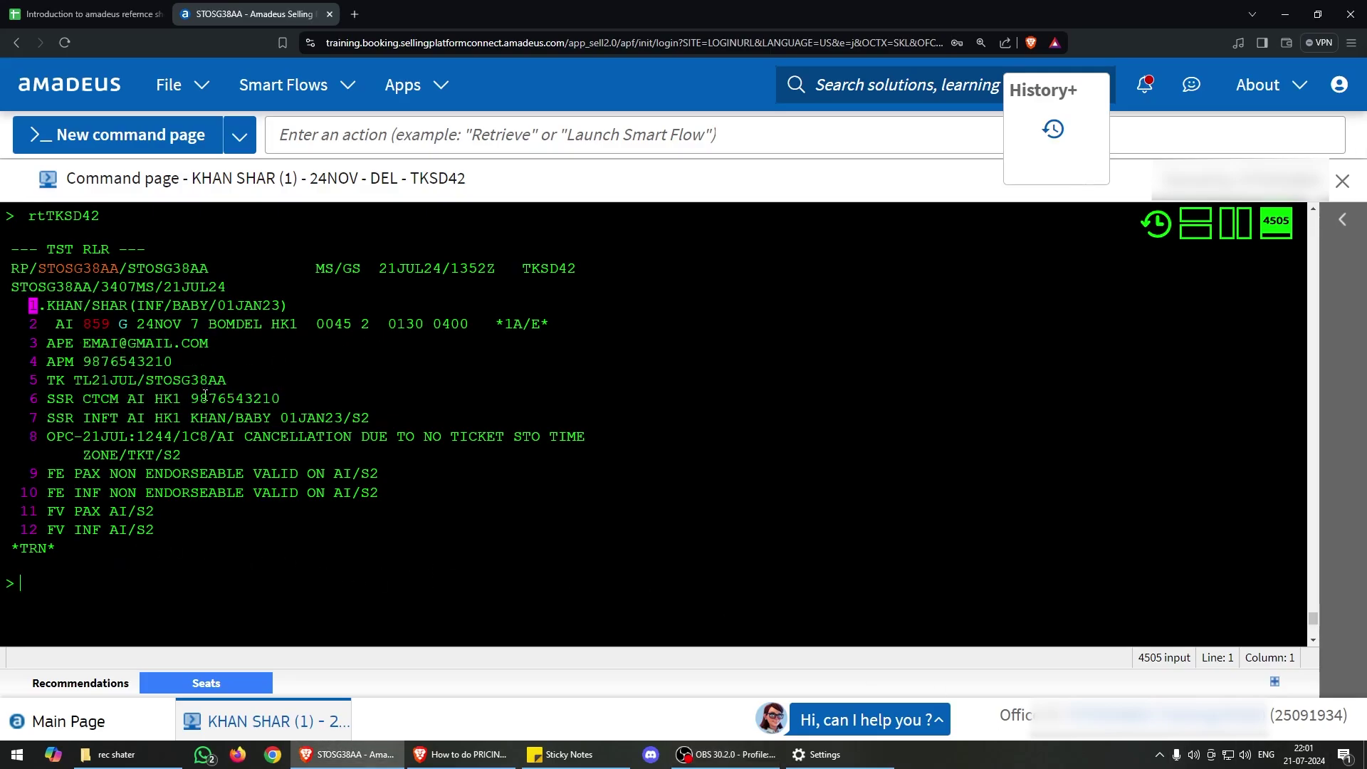
pyautogui.click(104, 584)
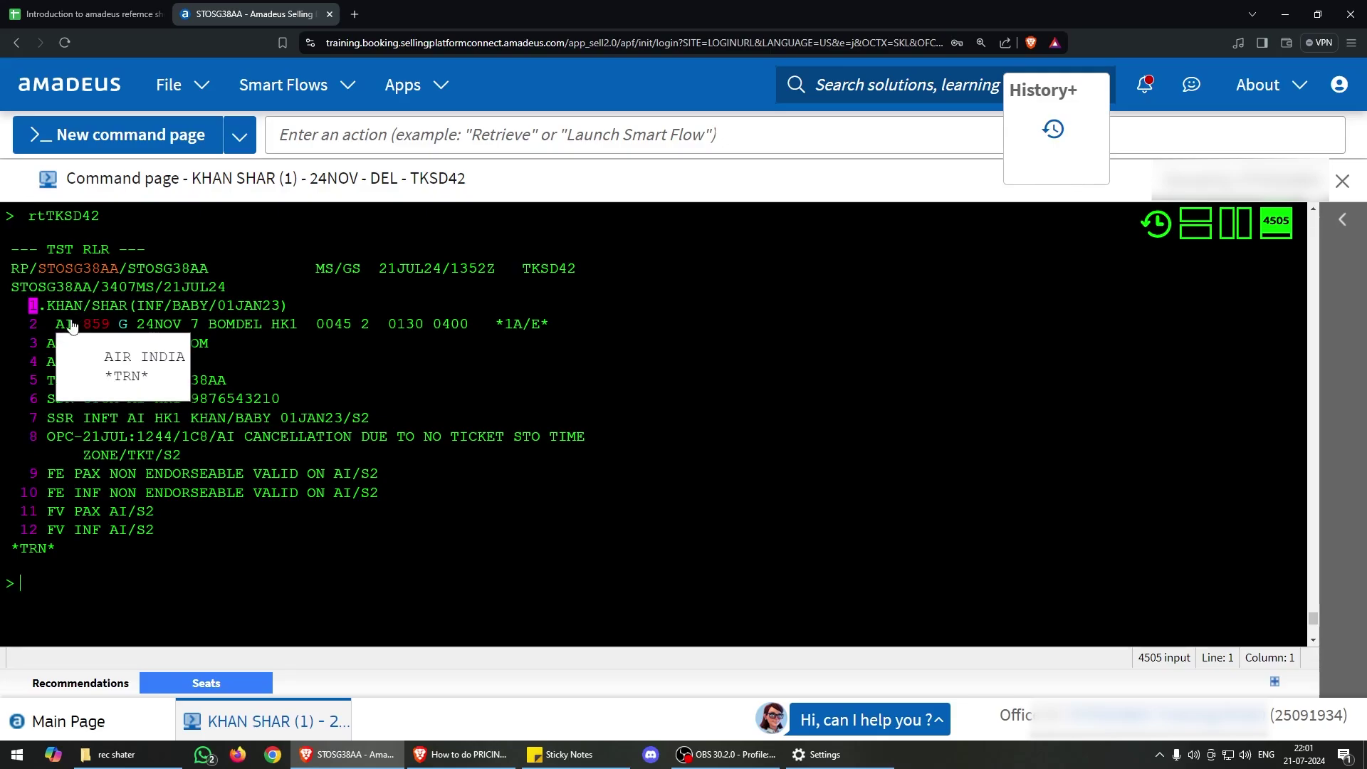
pyautogui.moveTo(277, 346)
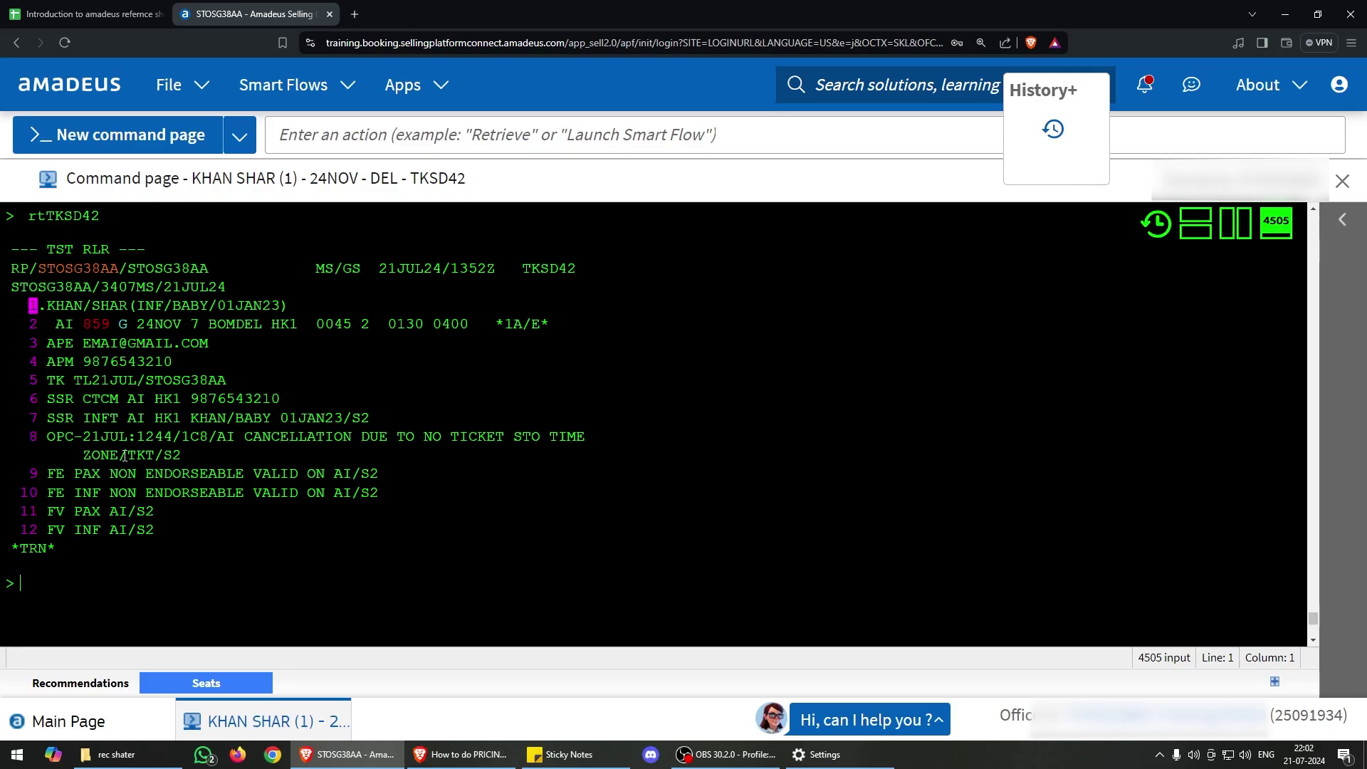
pyautogui.click(79, 13)
pyautogui.click(220, 485)
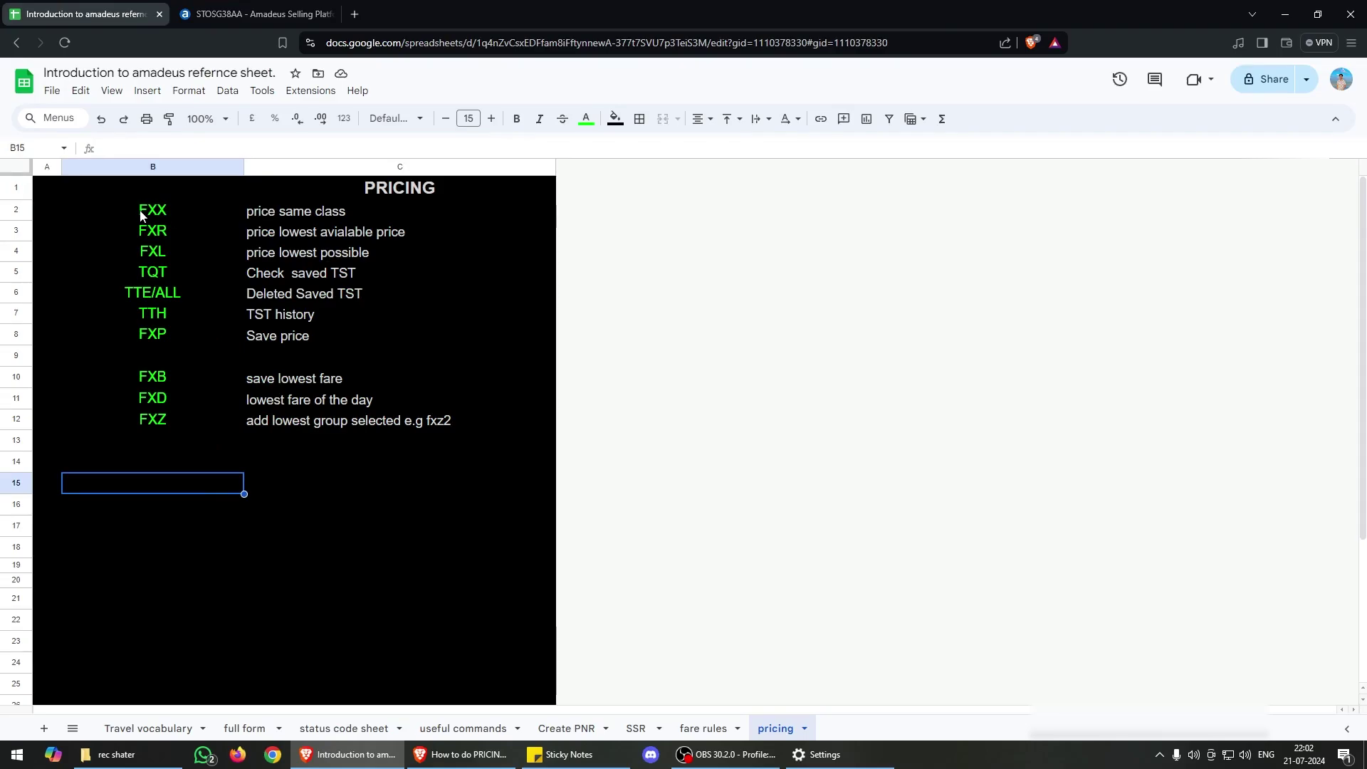
pyautogui.click(253, 15)
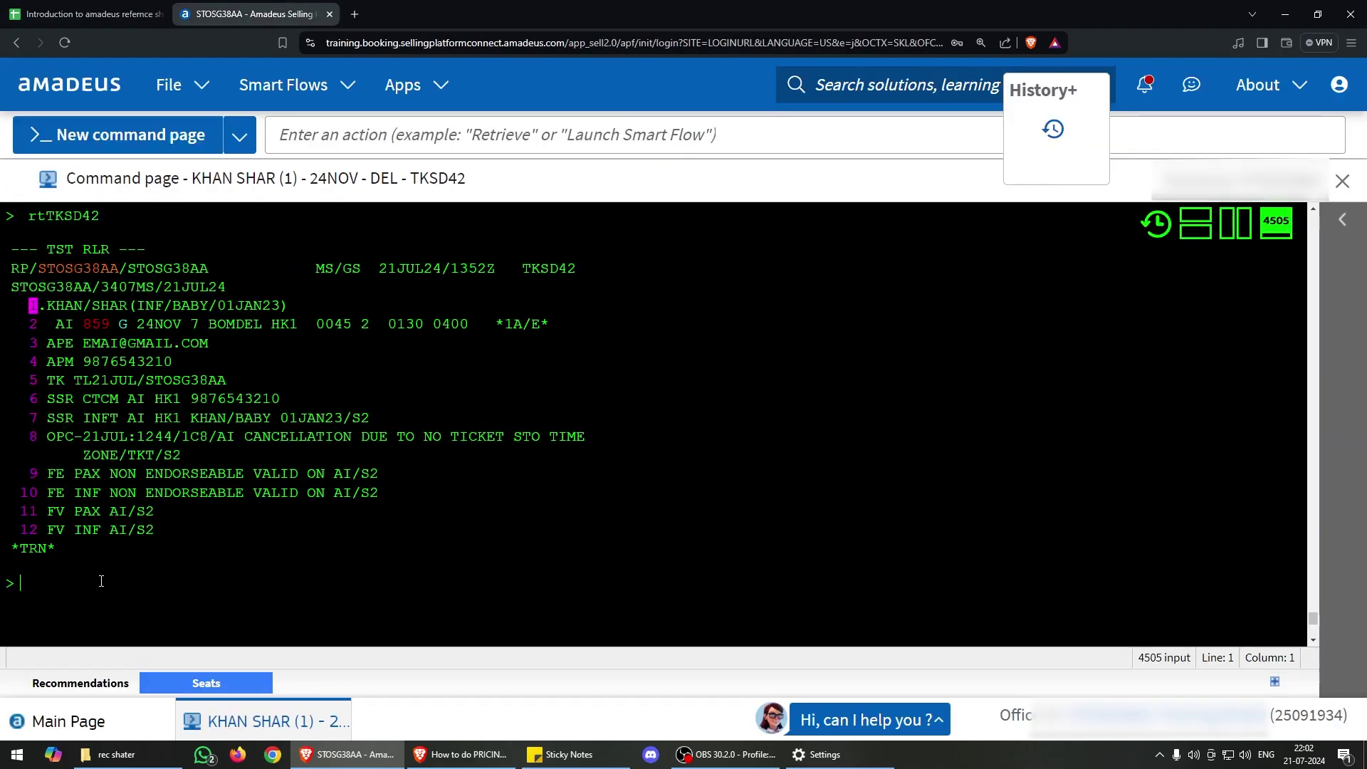
pyautogui.write('fxx')
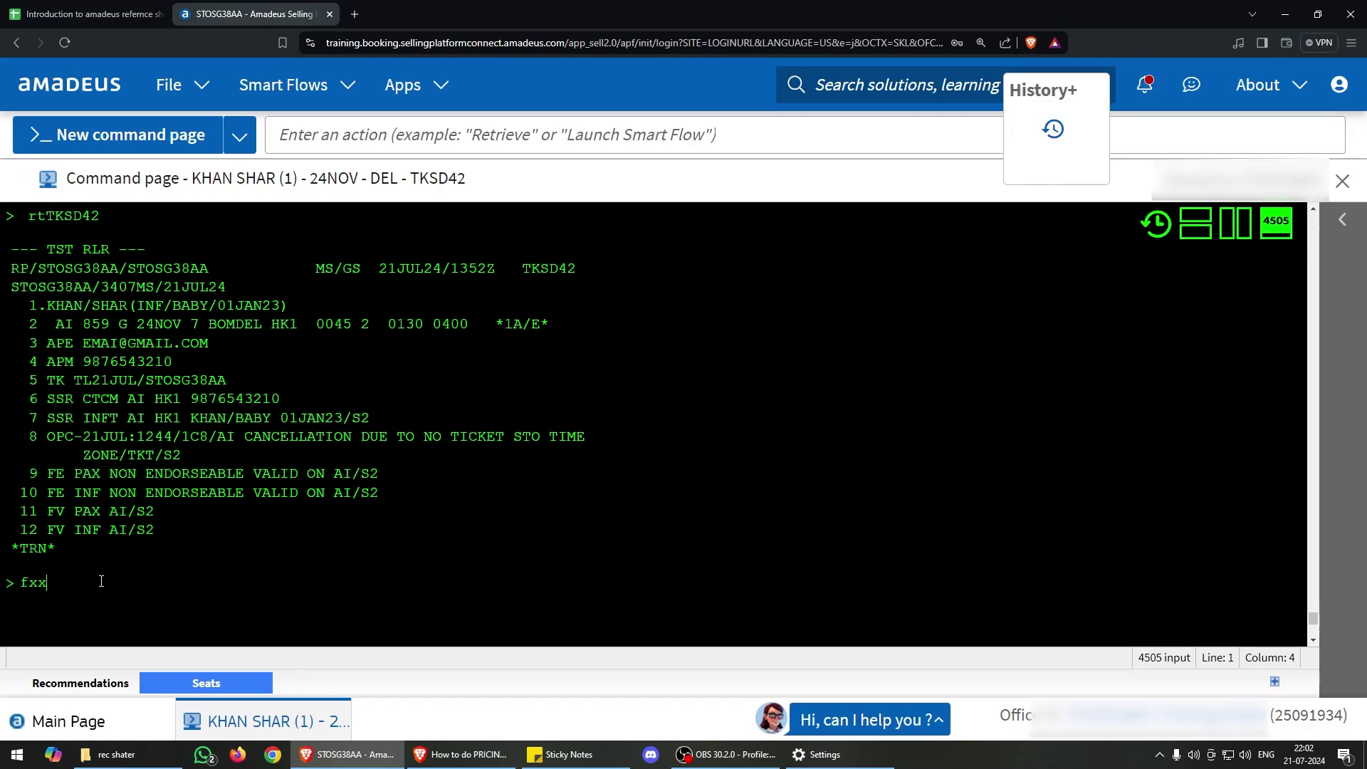
pyautogui.press('Return')
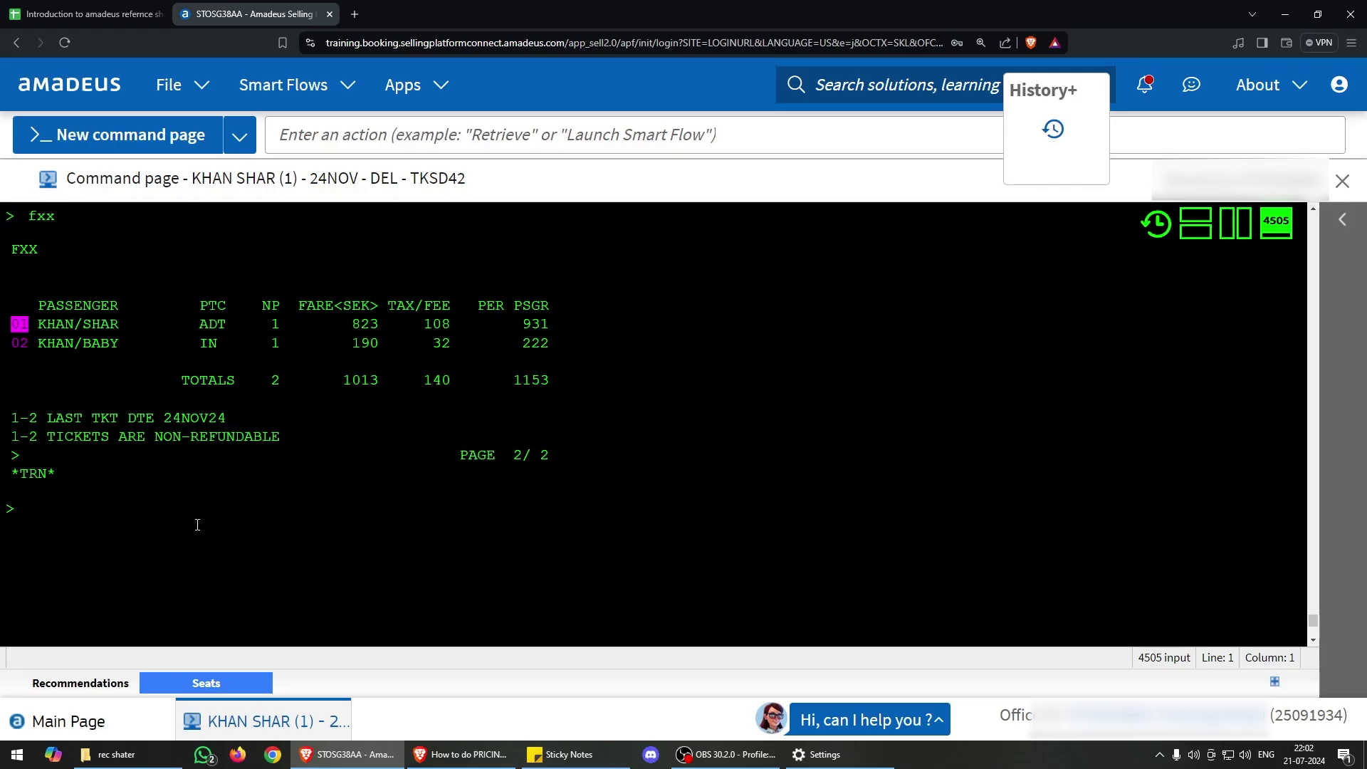
# - Save the booking's price as a TST with the FXP command, checking the command against the pricing reference sheet
pyautogui.write('fxp')
pyautogui.click(86, 14)
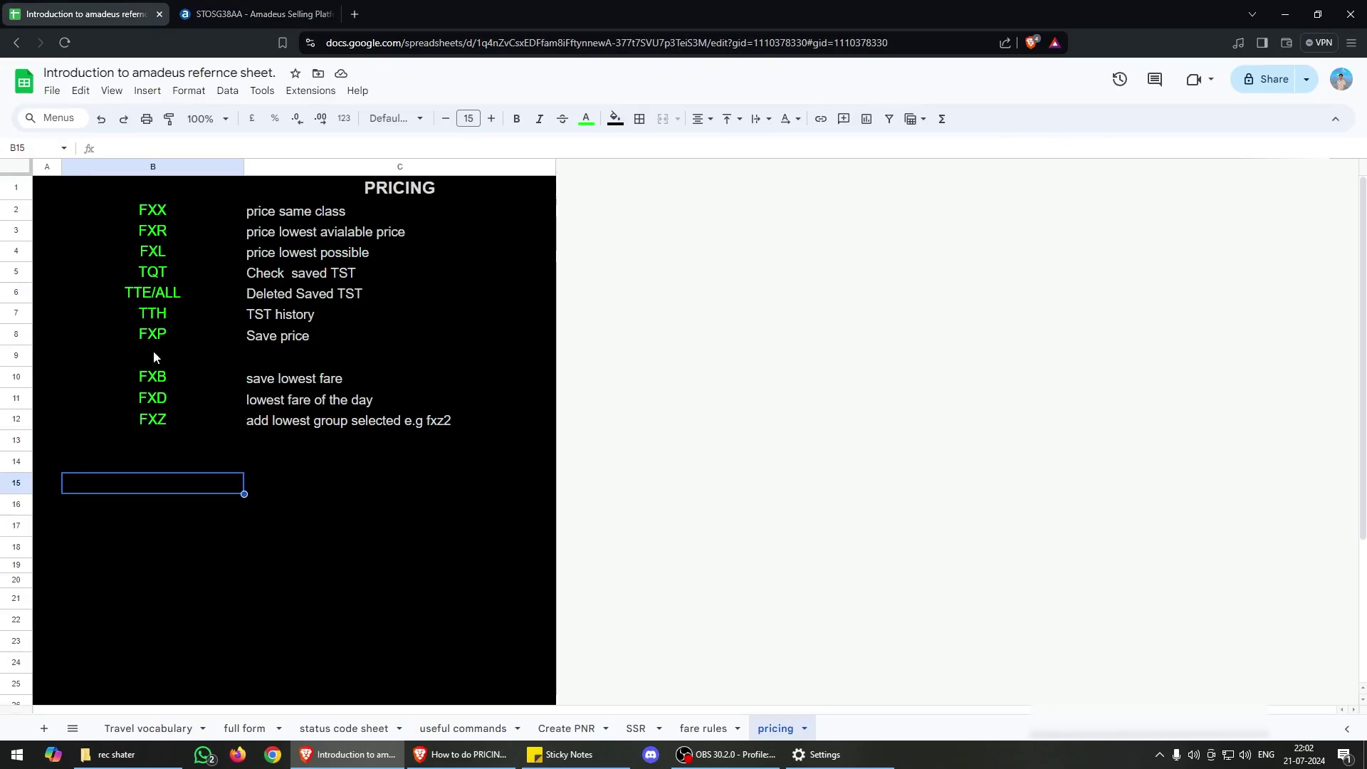
pyautogui.click(256, 14)
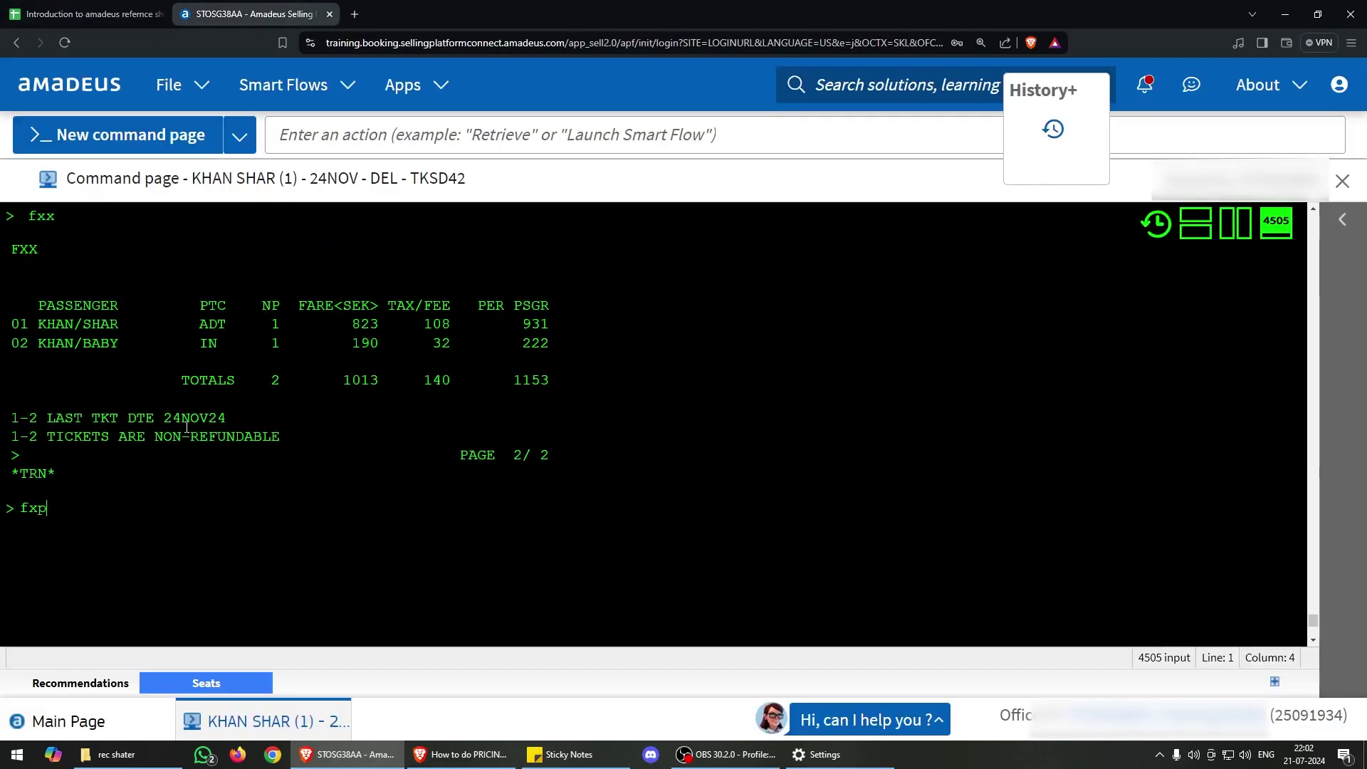
pyautogui.press('Return')
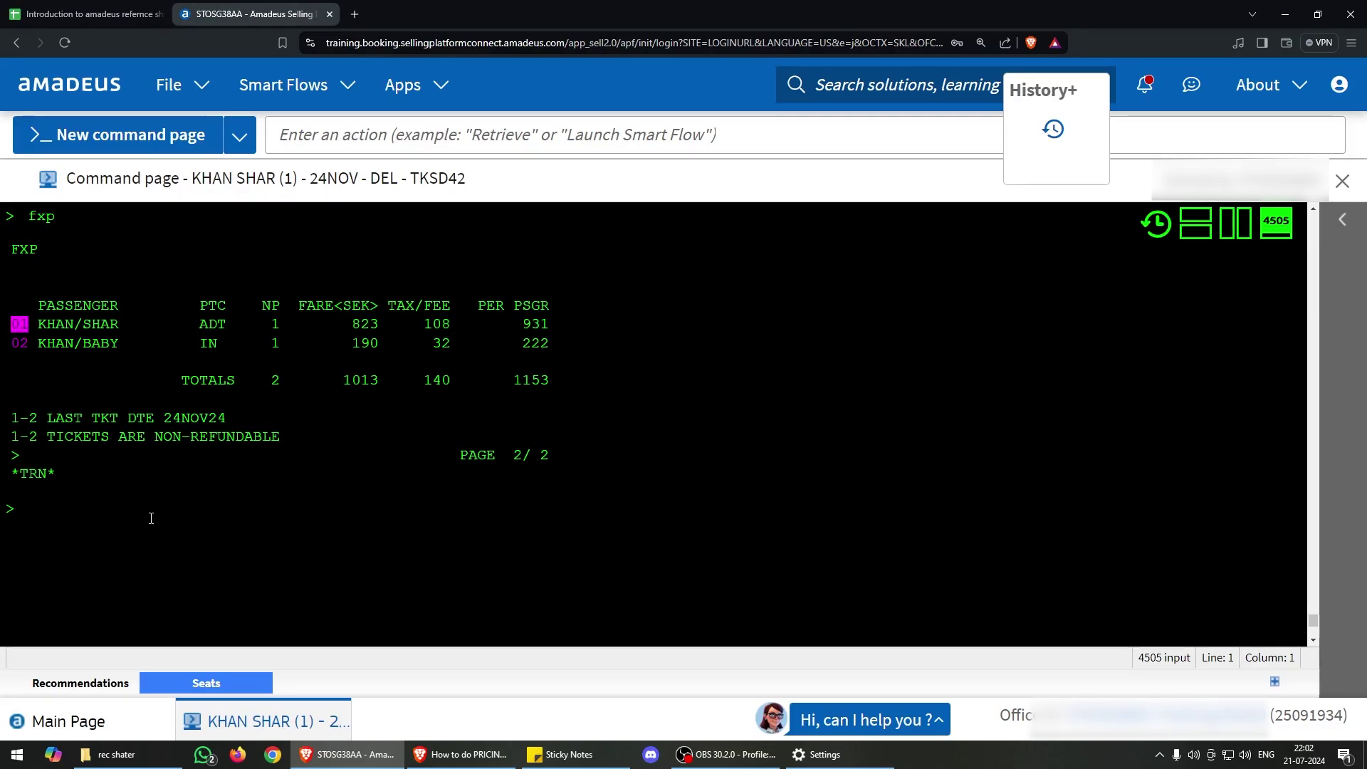
# - Look up the saved-TST command in the reference sheet and display the booking's saved TSTs with TQT
pyautogui.write('tqt')
pyautogui.click(84, 13)
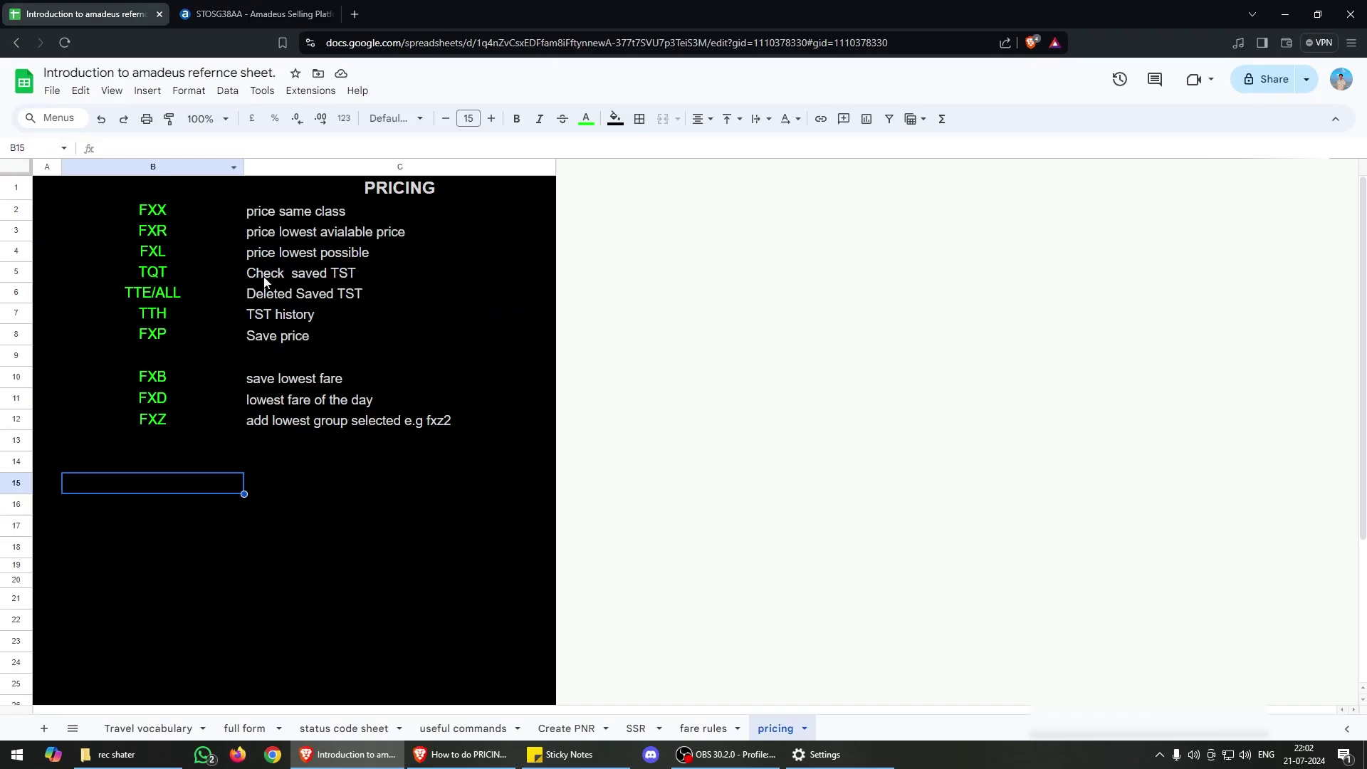
pyautogui.click(253, 13)
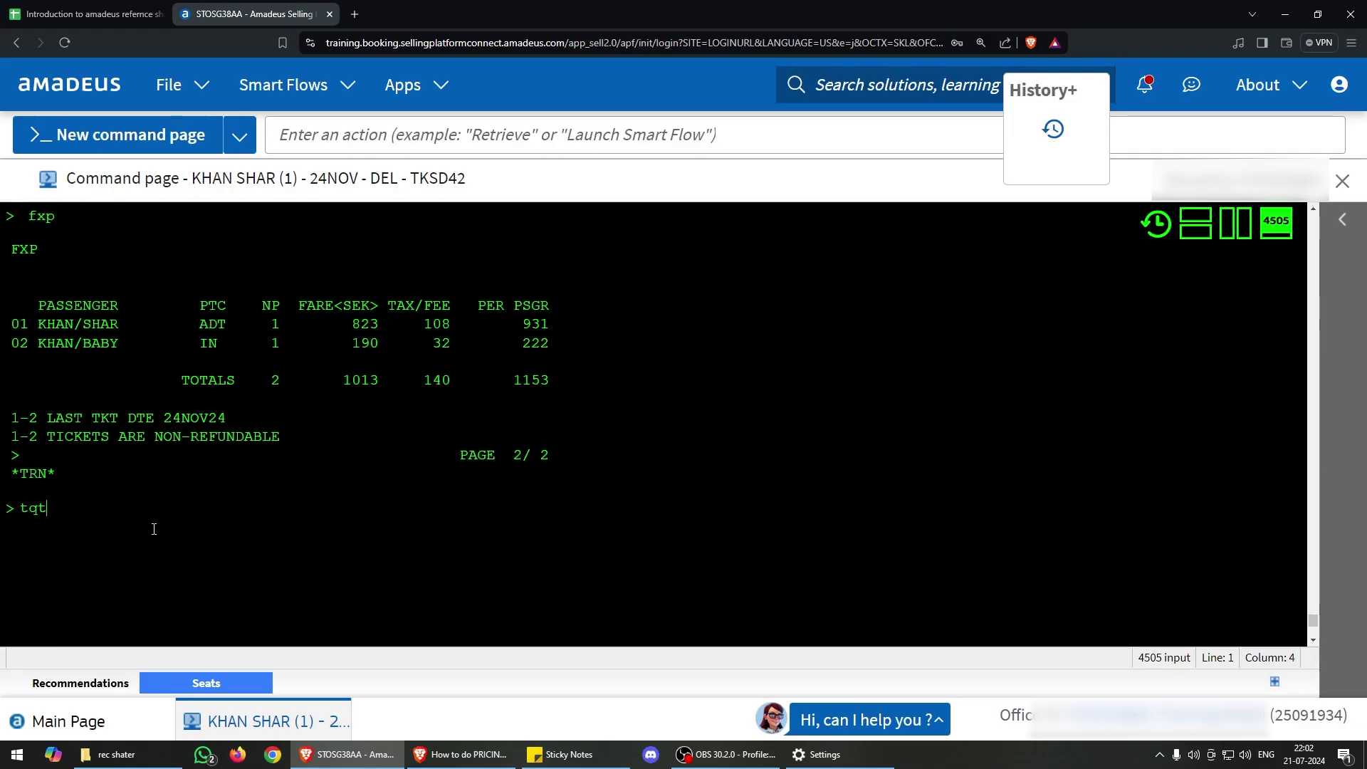
pyautogui.press('Return')
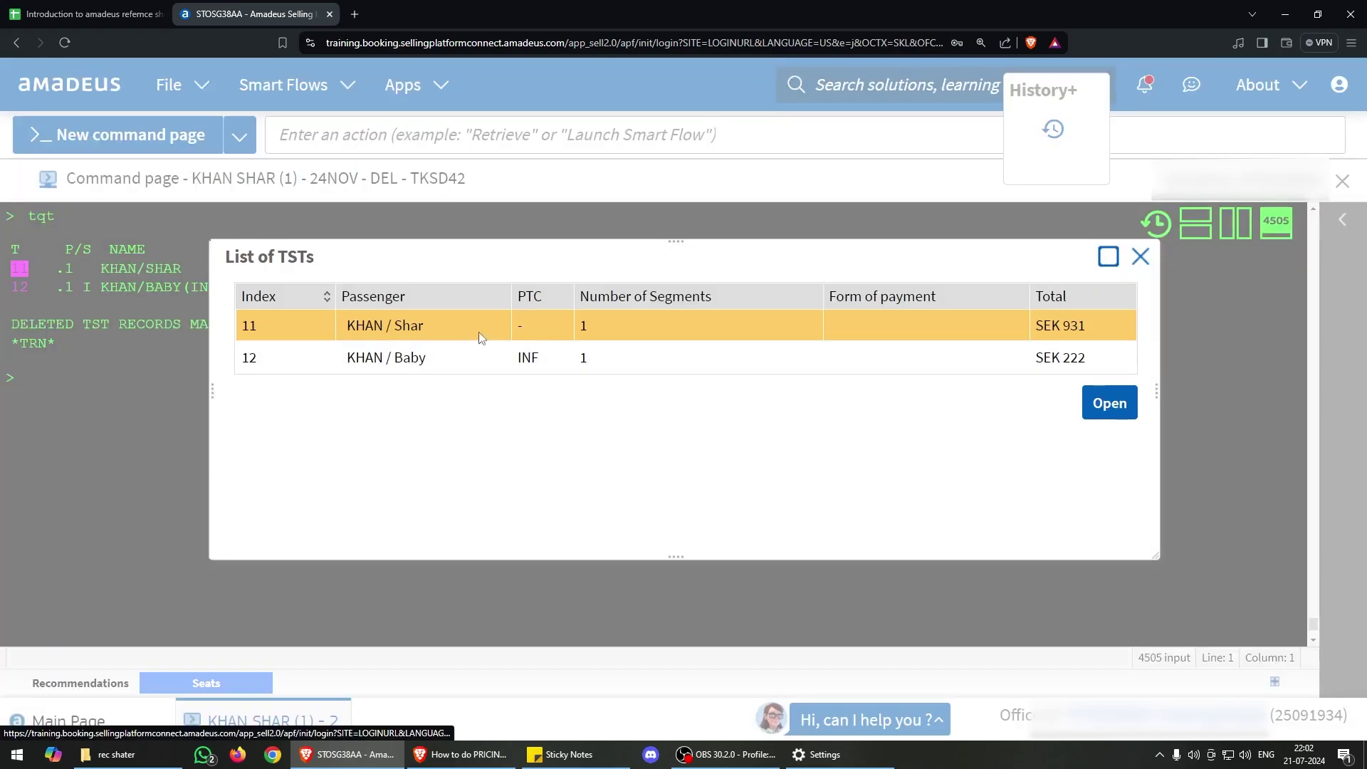
pyautogui.click(1140, 256)
pyautogui.click(77, 375)
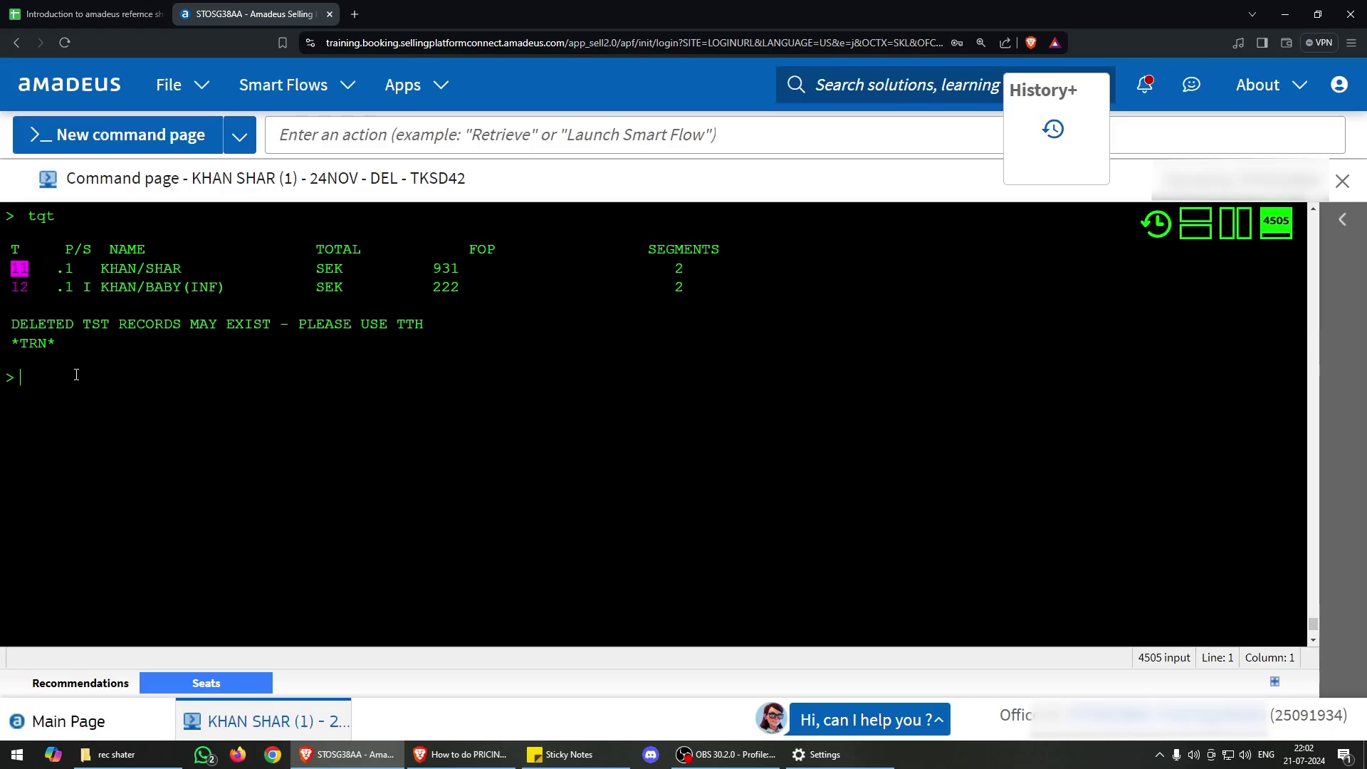
# - Delete all saved TSTs of the booking with TTE/ALL and check the stored fares with TQT
pyautogui.write('tte/all')
pyautogui.click(71, 14)
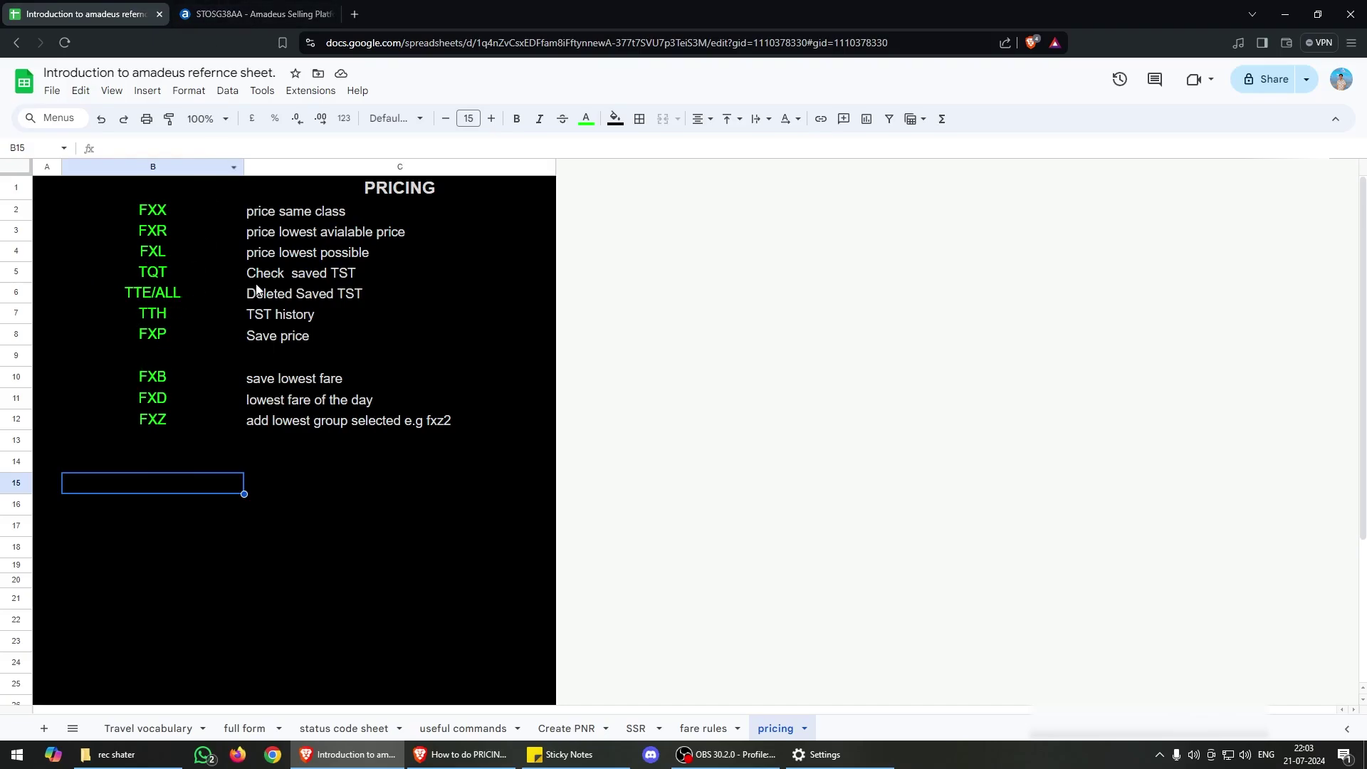
pyautogui.click(256, 14)
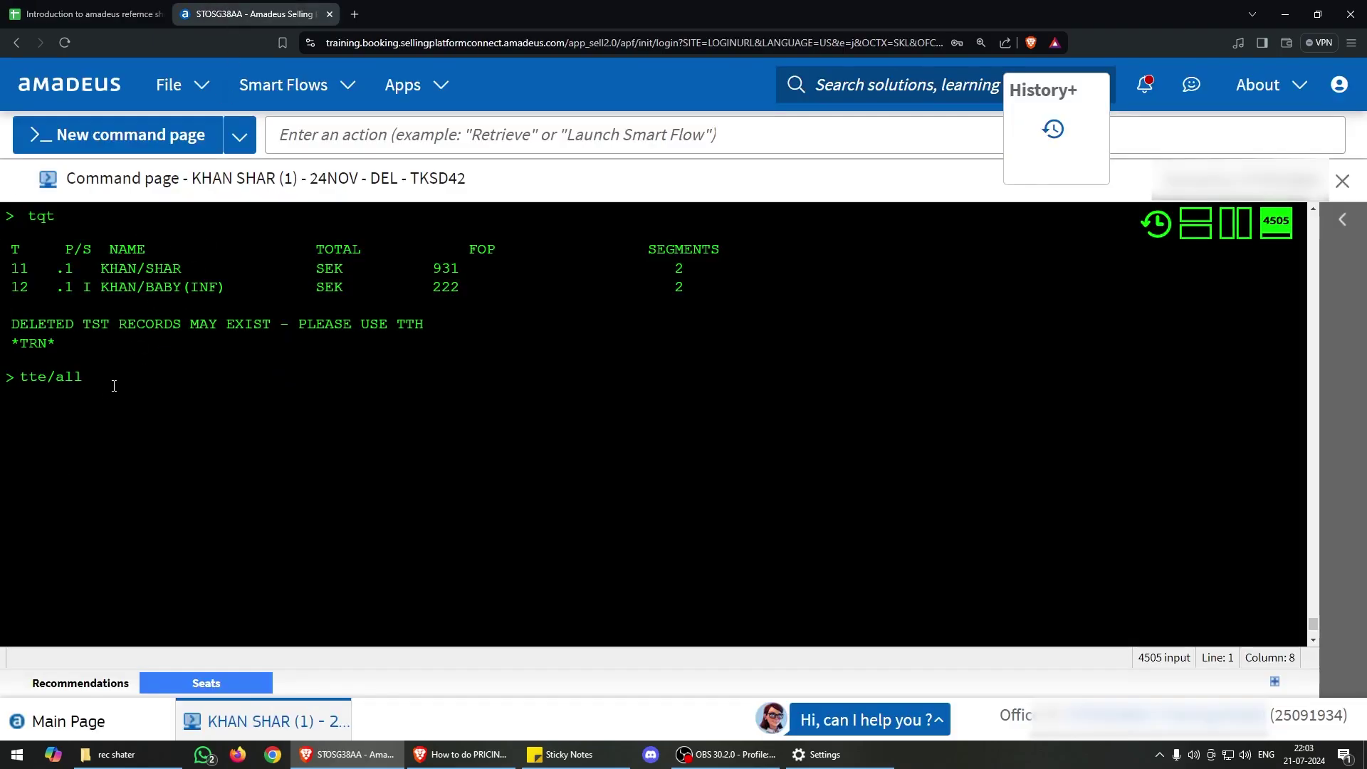
pyautogui.press('Return')
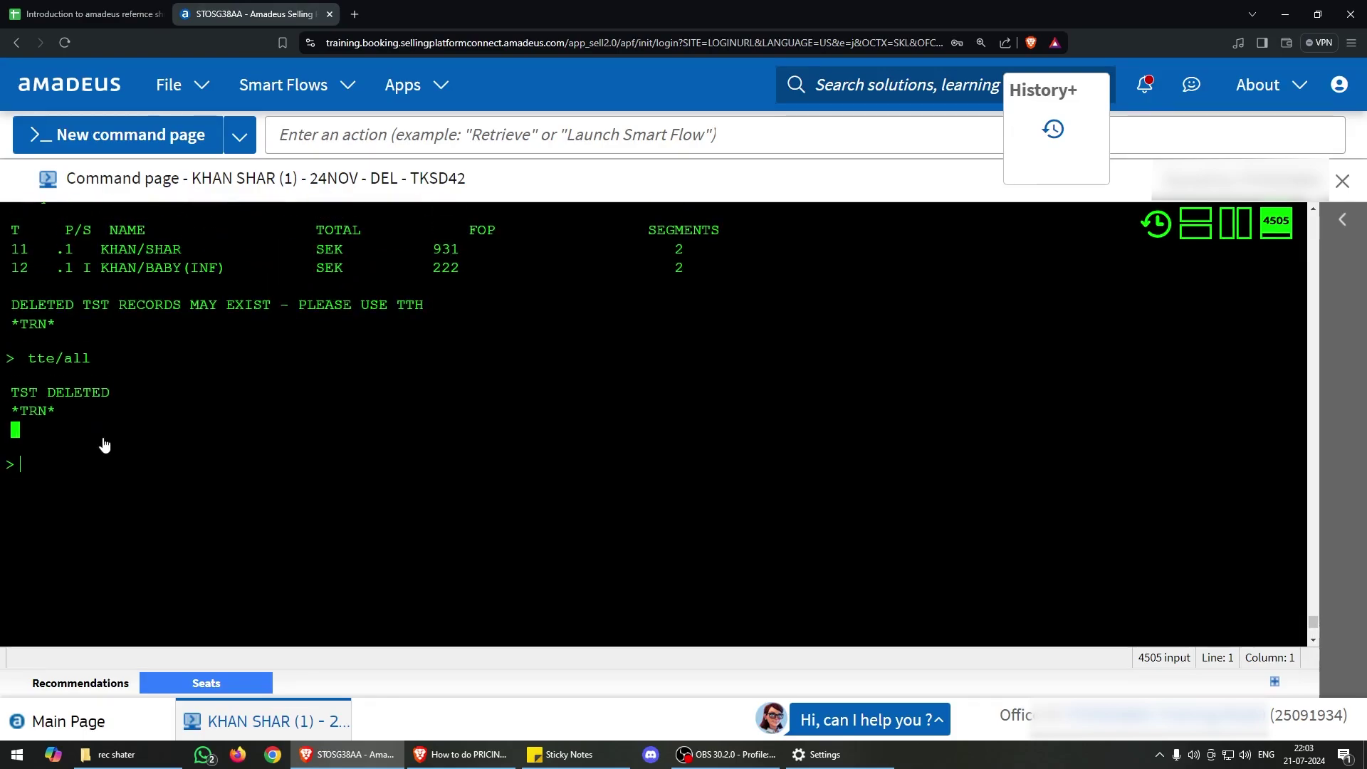
pyautogui.write('tqt')
pyautogui.press('Return')
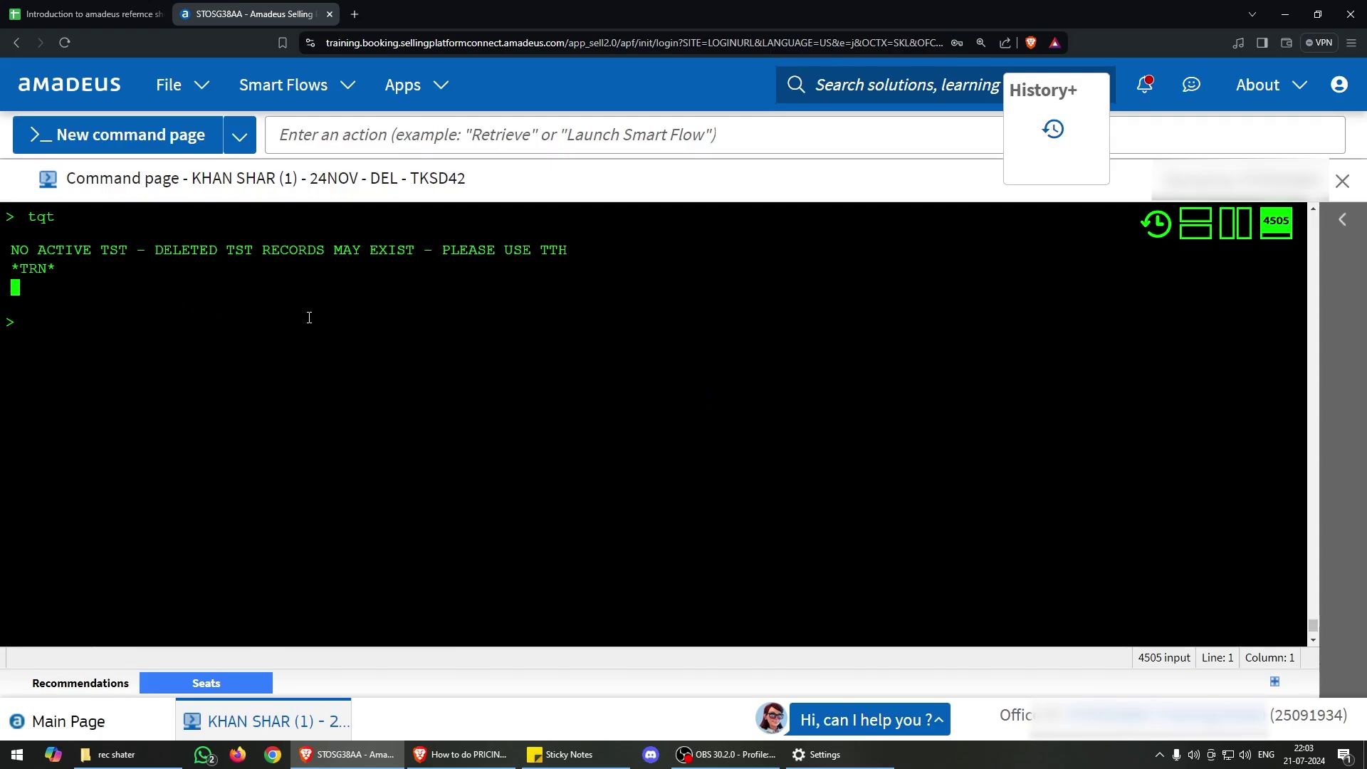
pyautogui.write('tth')
pyautogui.click(86, 14)
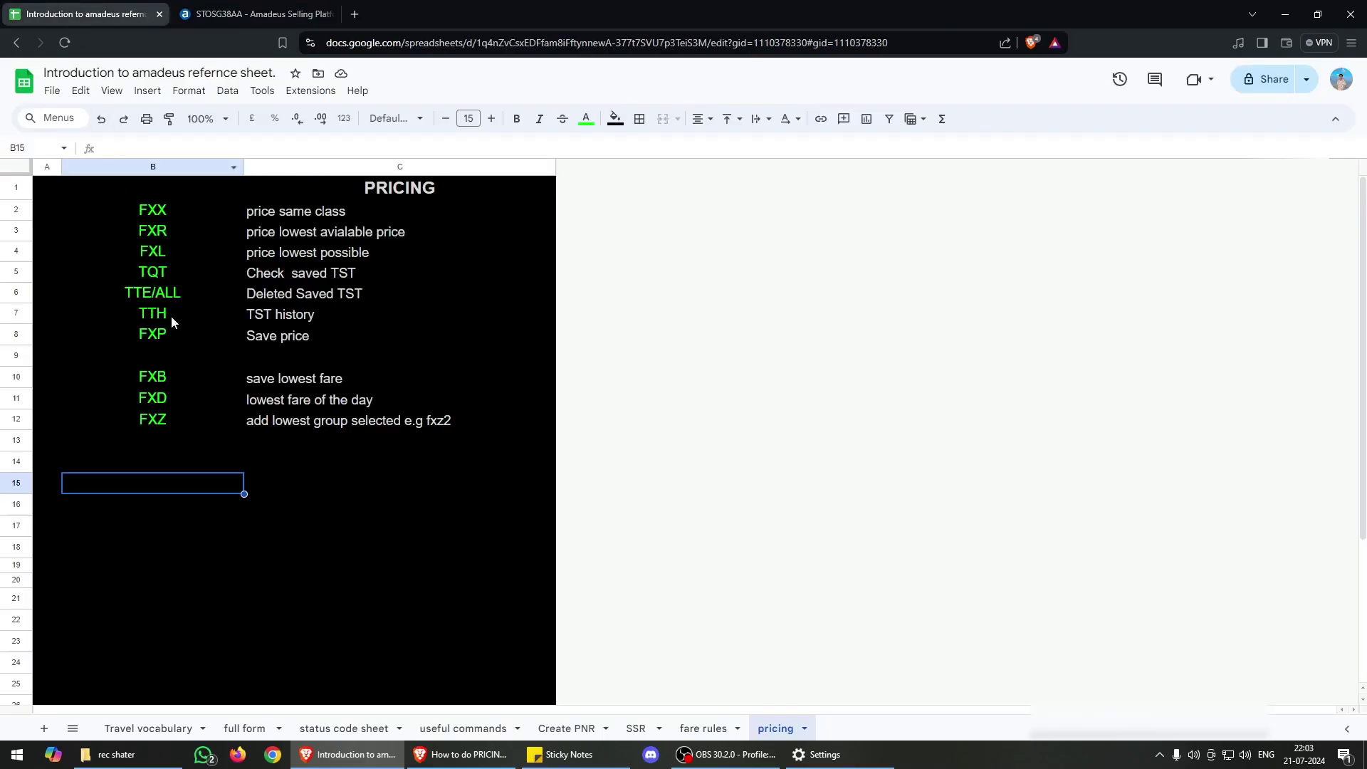
pyautogui.hotkey('ctrl', 'Tab')
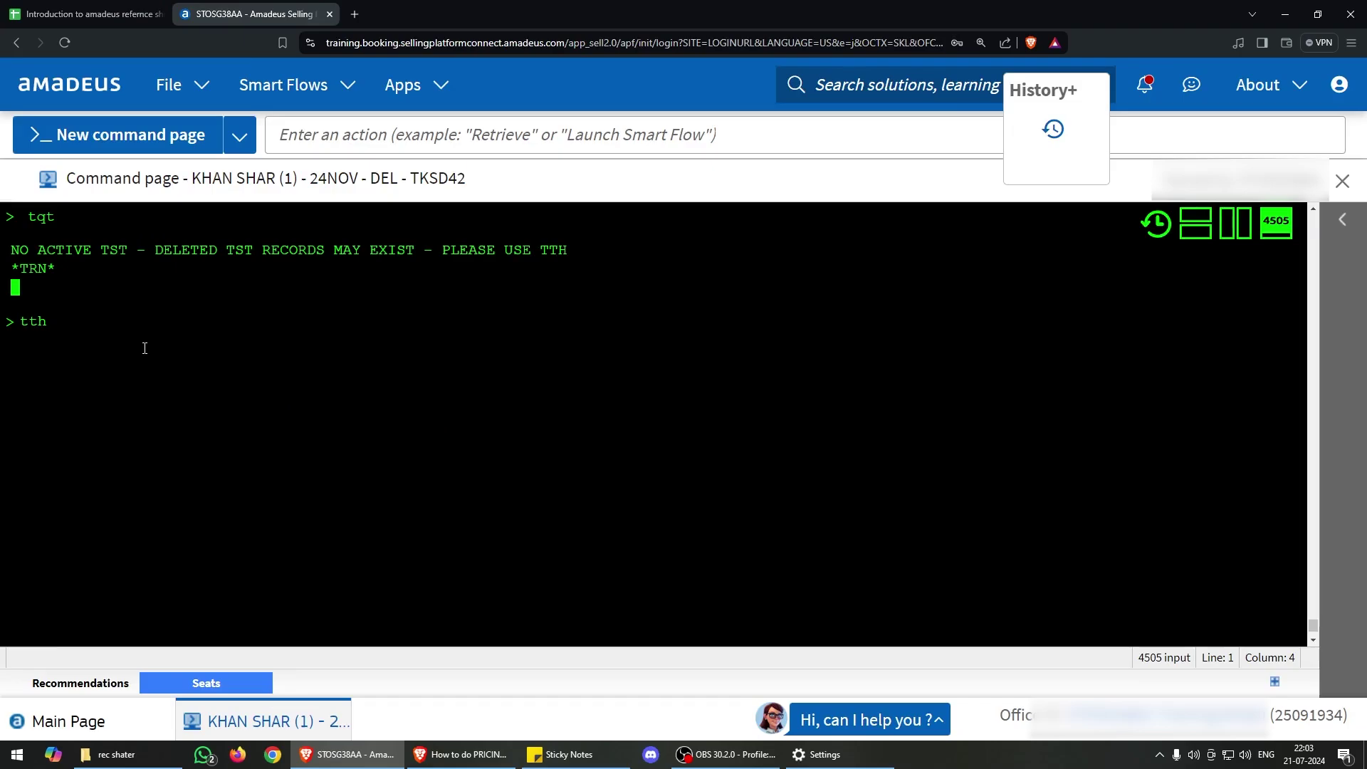
pyautogui.press('BackSpace')
pyautogui.press('BackSpace')
pyautogui.press('BackSpace')
# - Price the booking at the lowest available fare with FXR and store the price with FXP
pyautogui.click(86, 14)
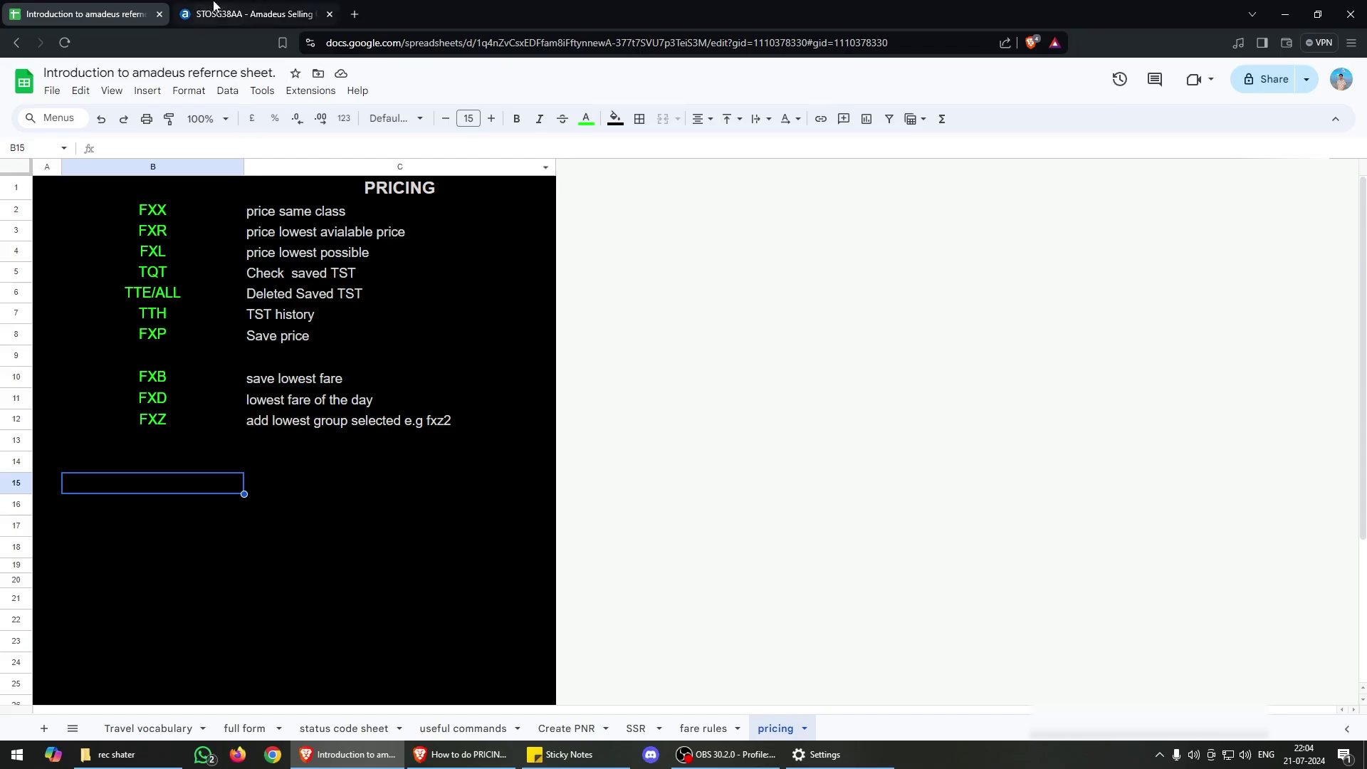
pyautogui.click(249, 14)
pyautogui.write('fx')
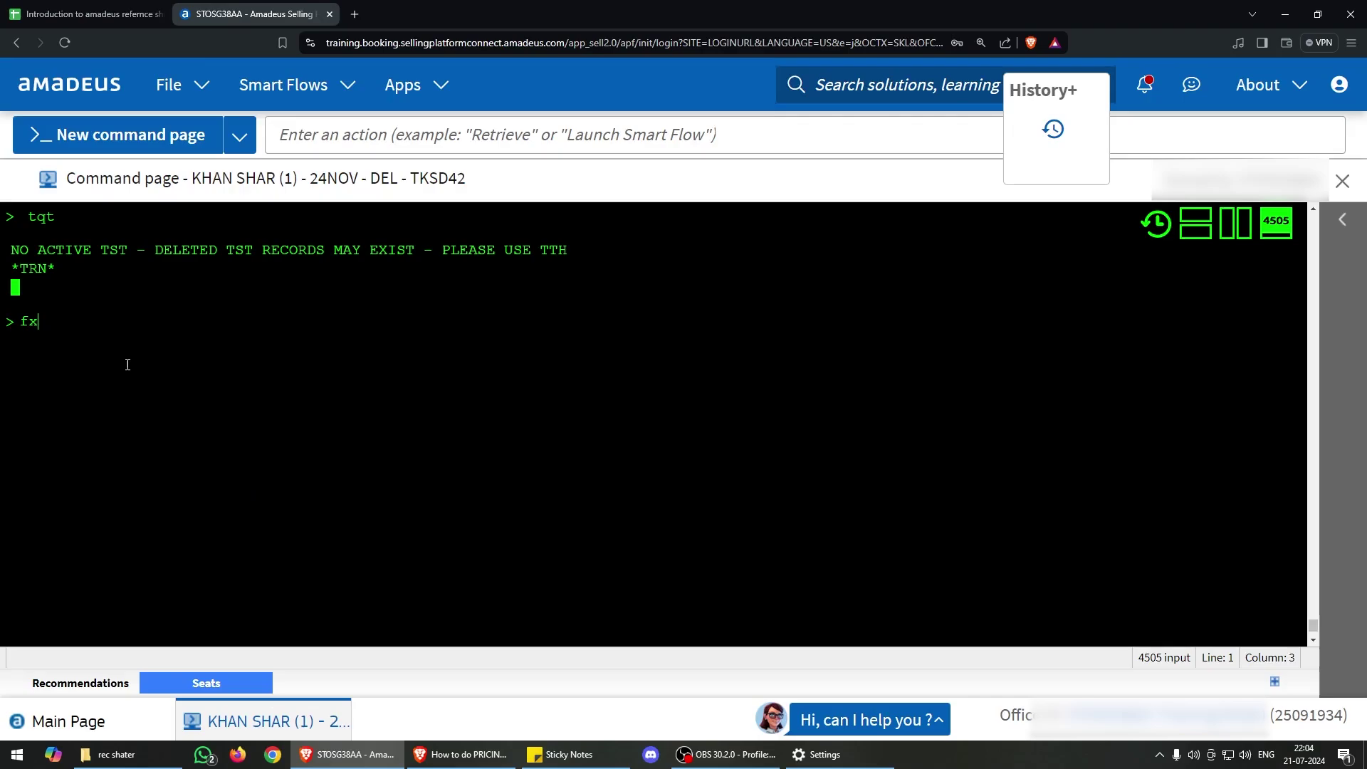
pyautogui.write('r')
pyautogui.press('Return')
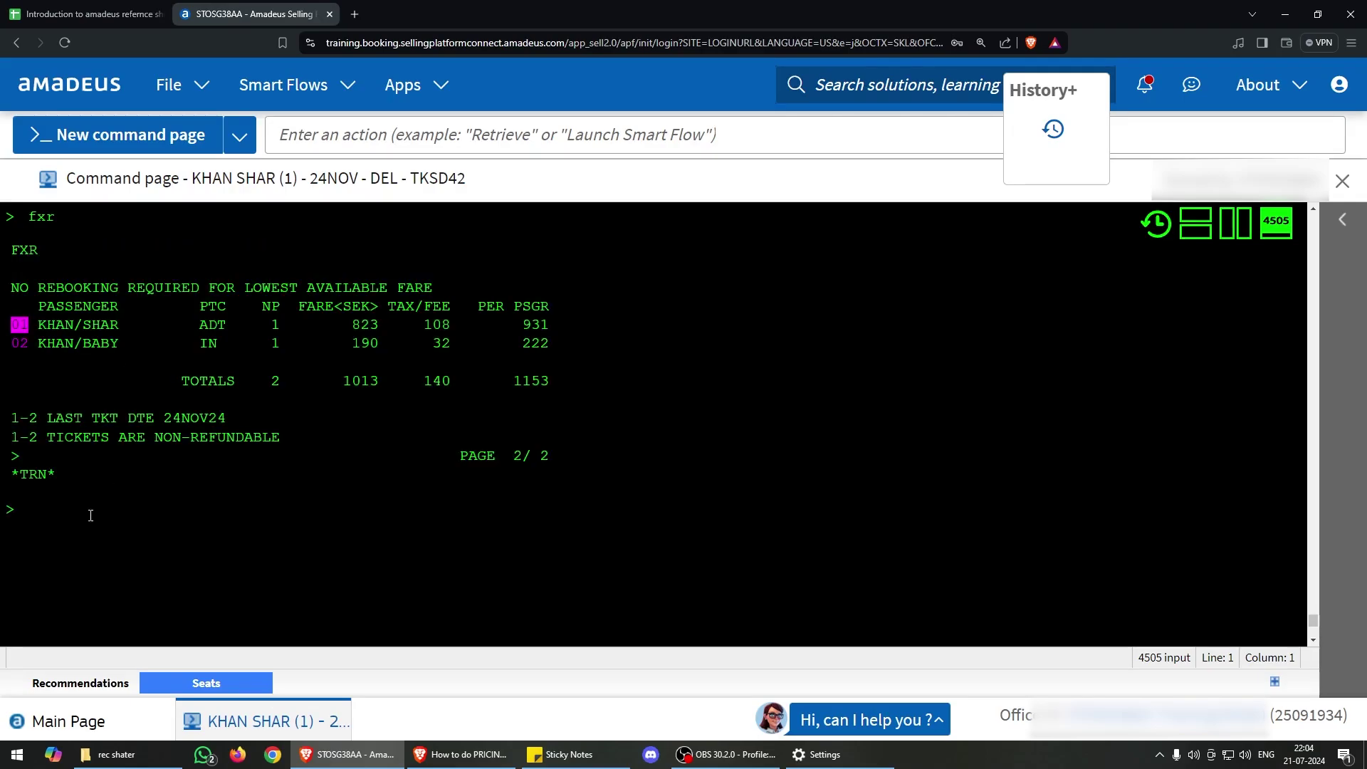
pyautogui.write('fxp')
pyautogui.press('Return')
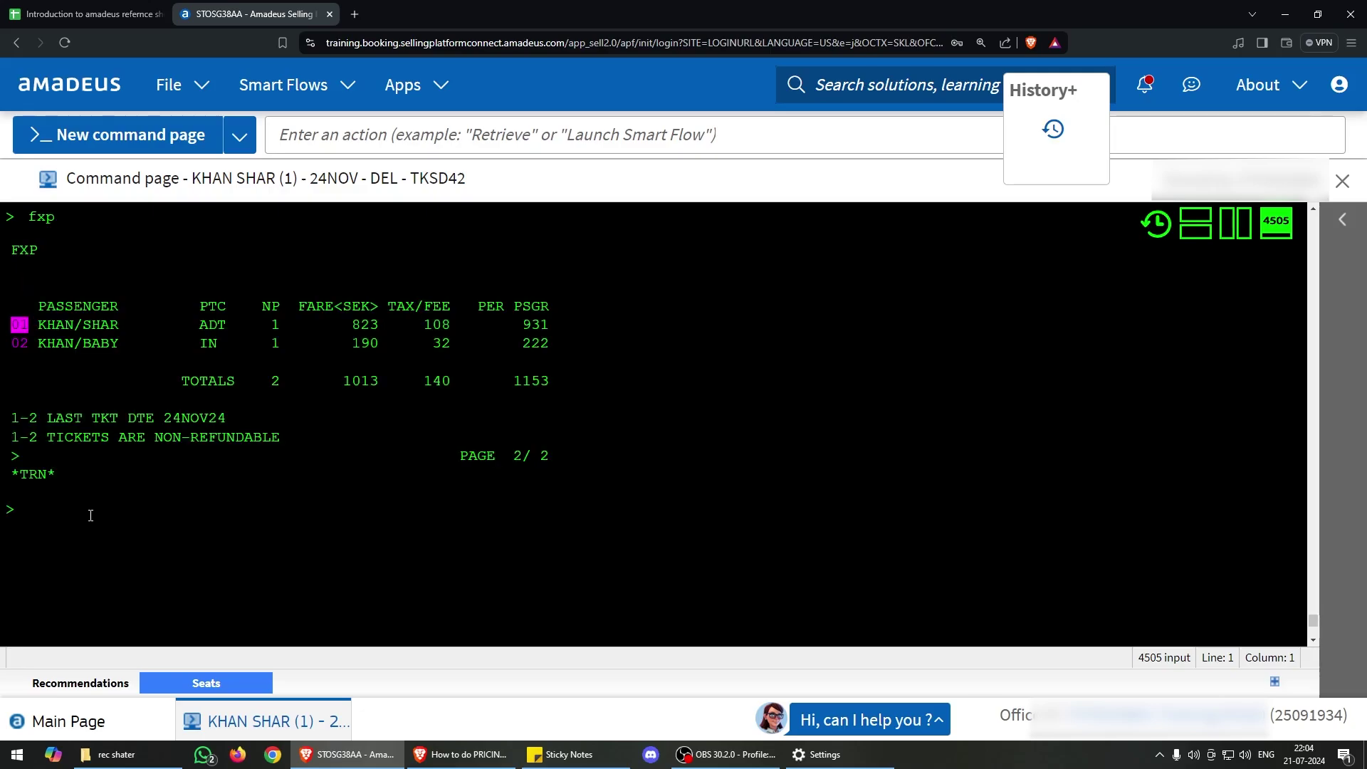
# - Review the newly stored TSTs with TQT and delete them all with TTE/ALL
pyautogui.write('tqt')
pyautogui.press('Return')
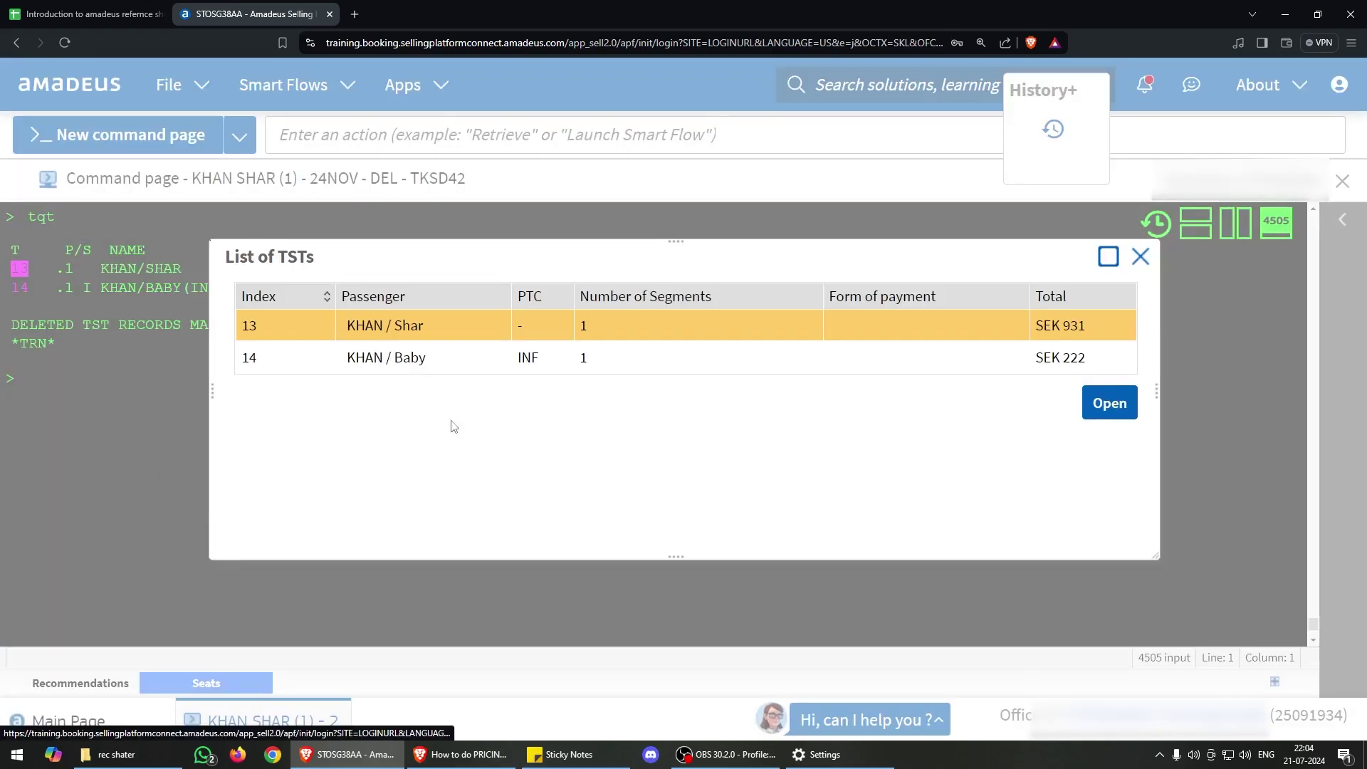
pyautogui.click(1140, 256)
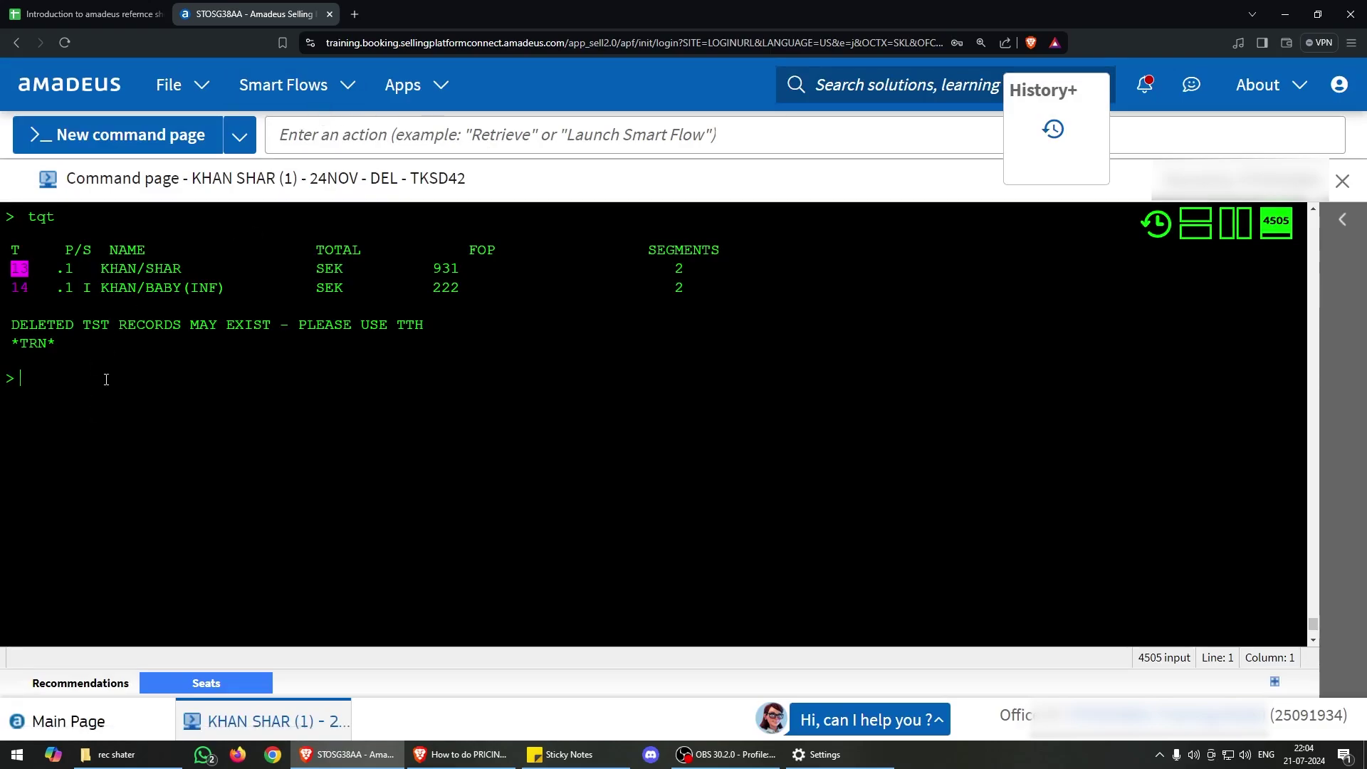
pyautogui.write('tte/all')
pyautogui.press('Return')
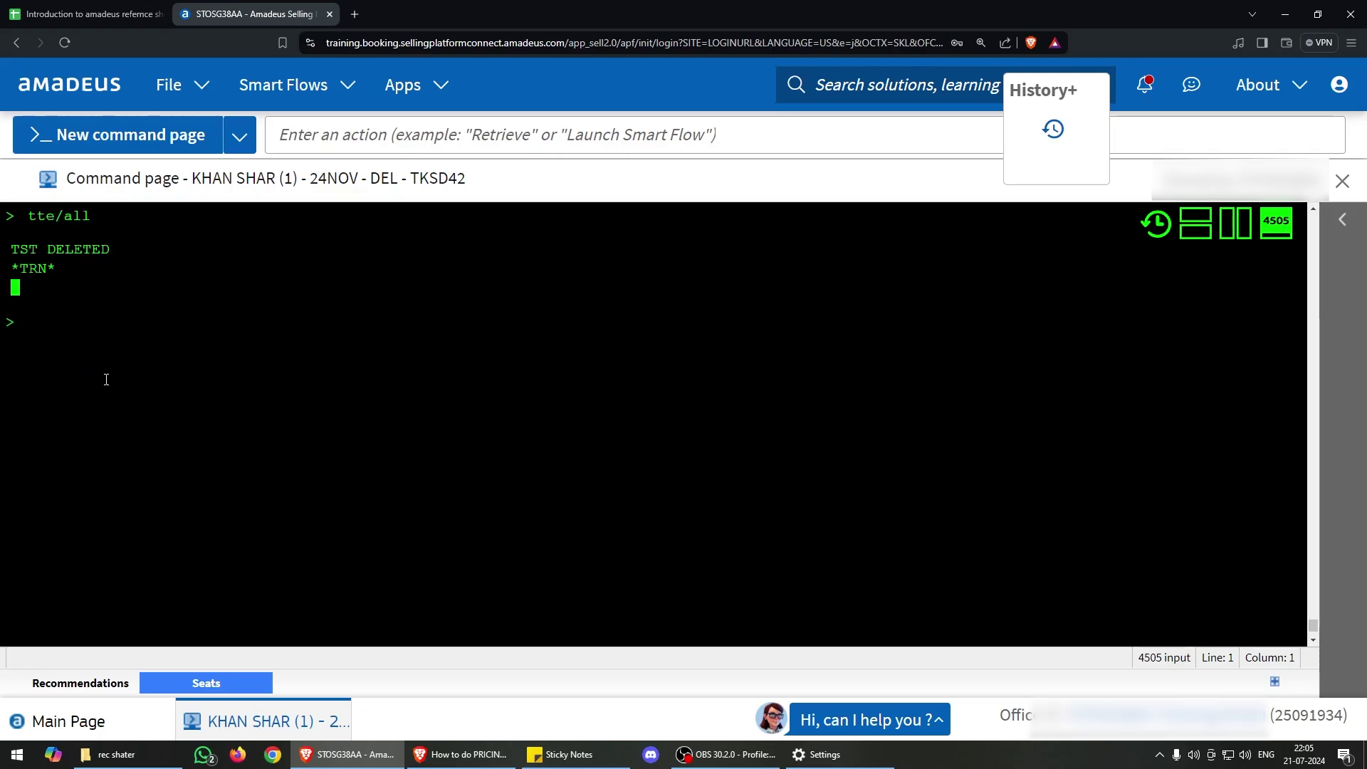
# - Price the booking at the lowest possible fare with FXL and save a price with FXP
pyautogui.write('fxl')
pyautogui.press('Return')
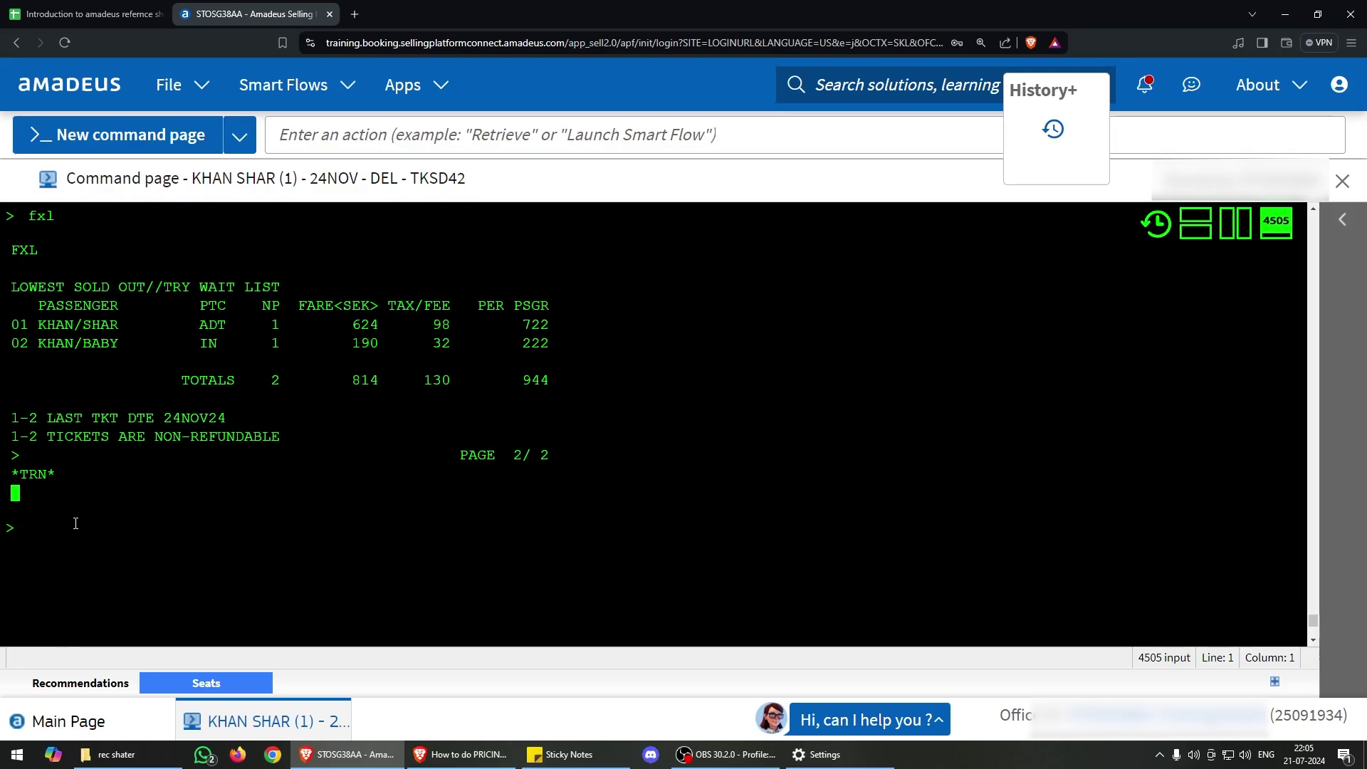
pyautogui.write('fxp')
pyautogui.press('Return')
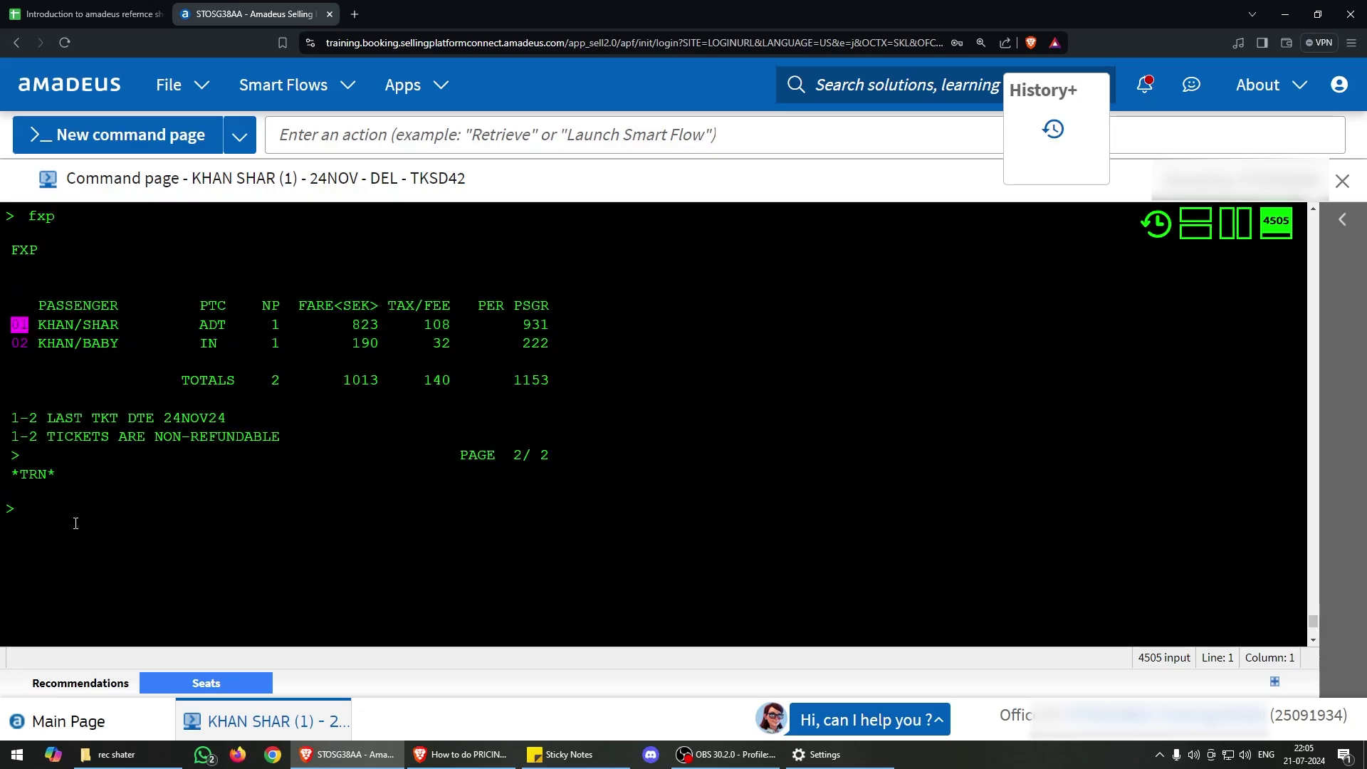
# - List the TSTs saved after the lowest-possible pricing with TQT and remove them all with TTE/ALL
pyautogui.write('tqt')
pyautogui.press('Return')
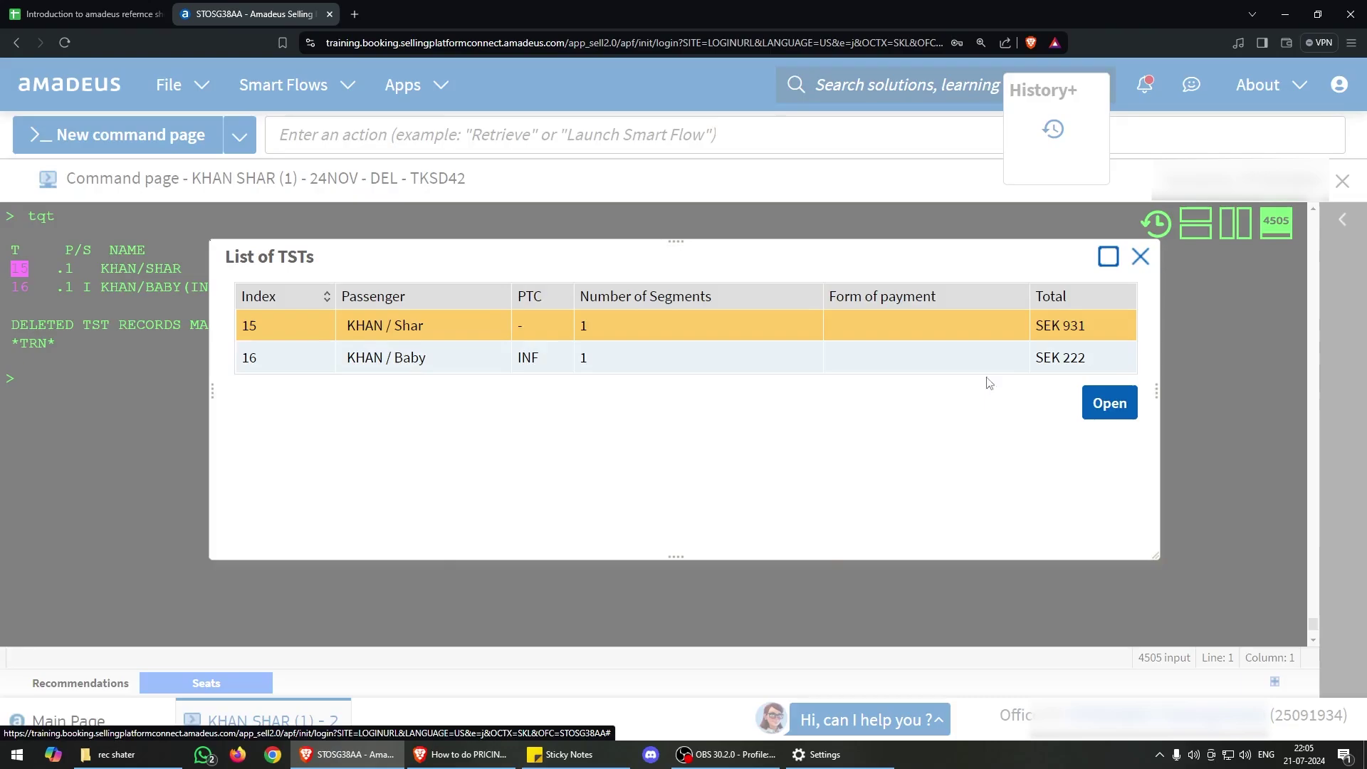
pyautogui.click(1141, 256)
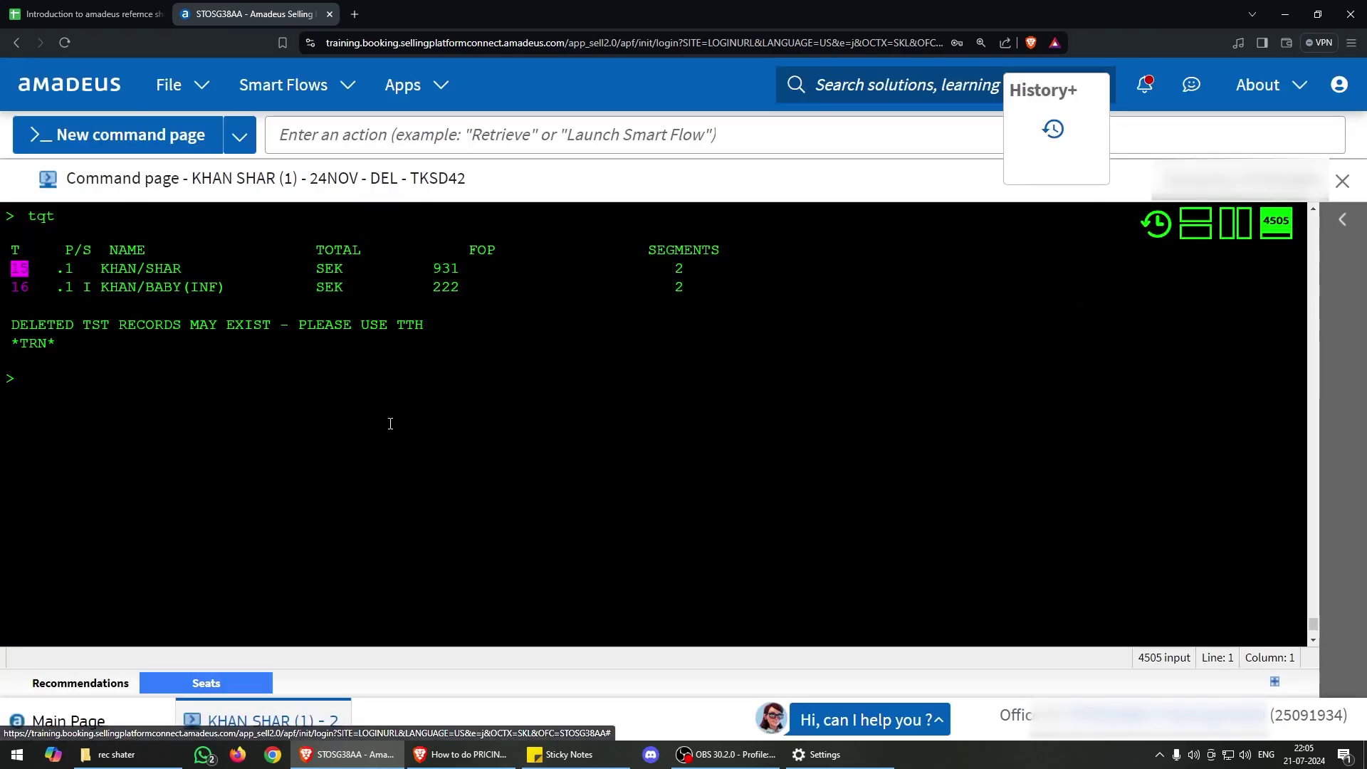
pyautogui.write('tee')
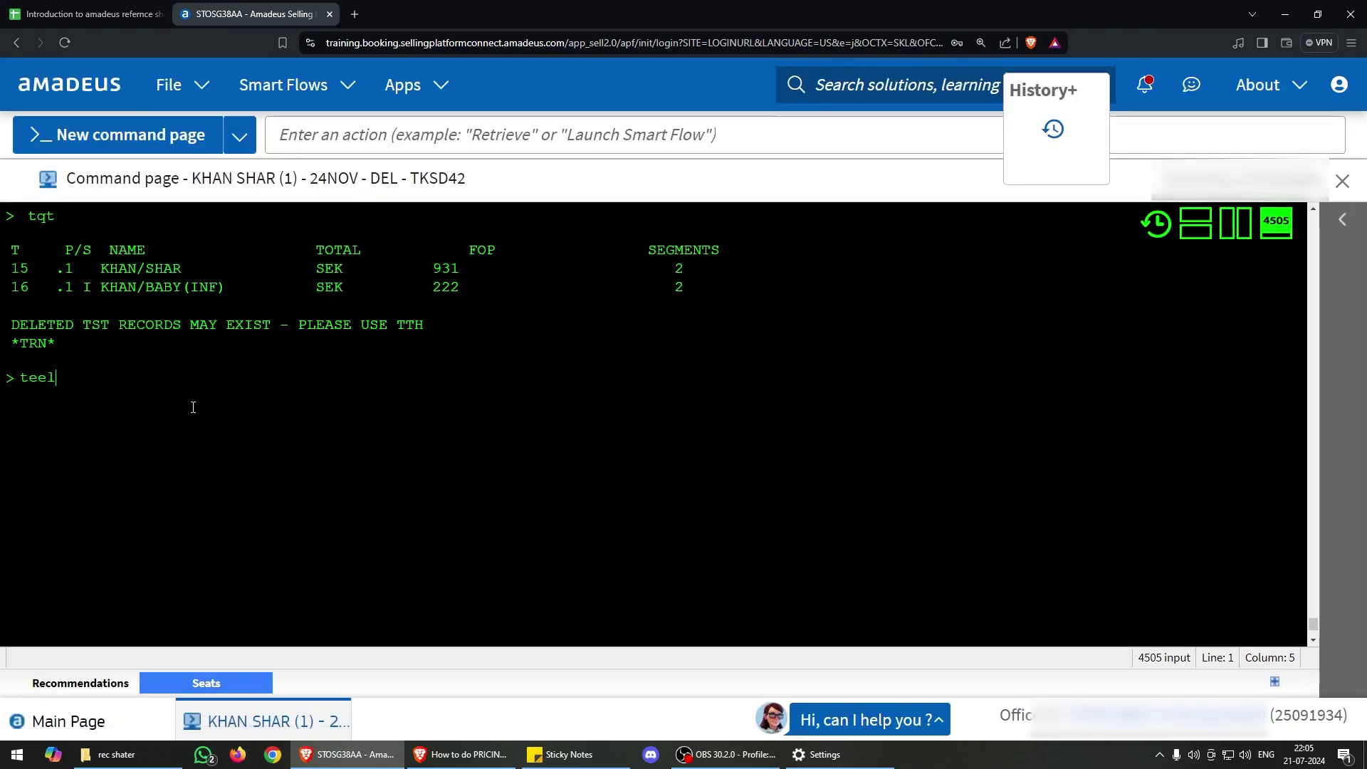
pyautogui.press('BackSpace')
pyautogui.press('BackSpace')
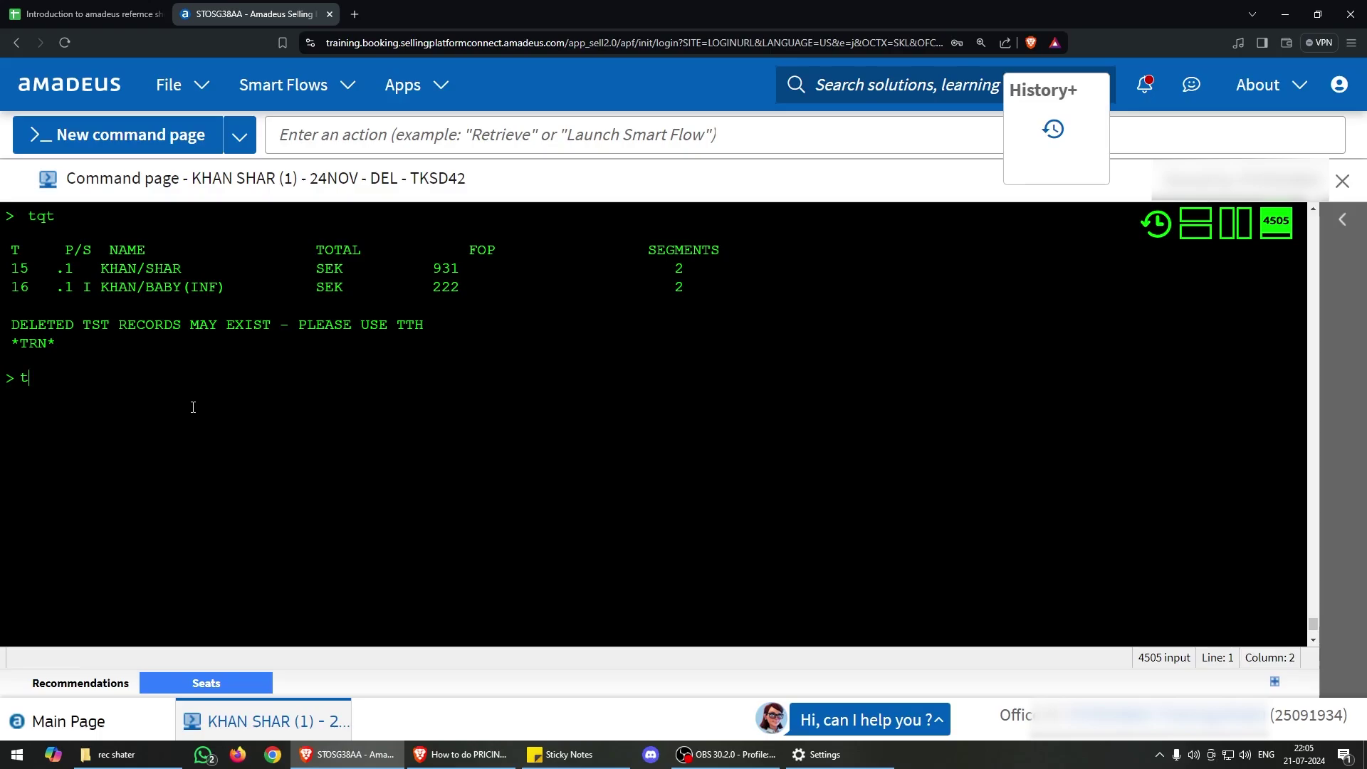
pyautogui.write('te/all')
pyautogui.press('Return')
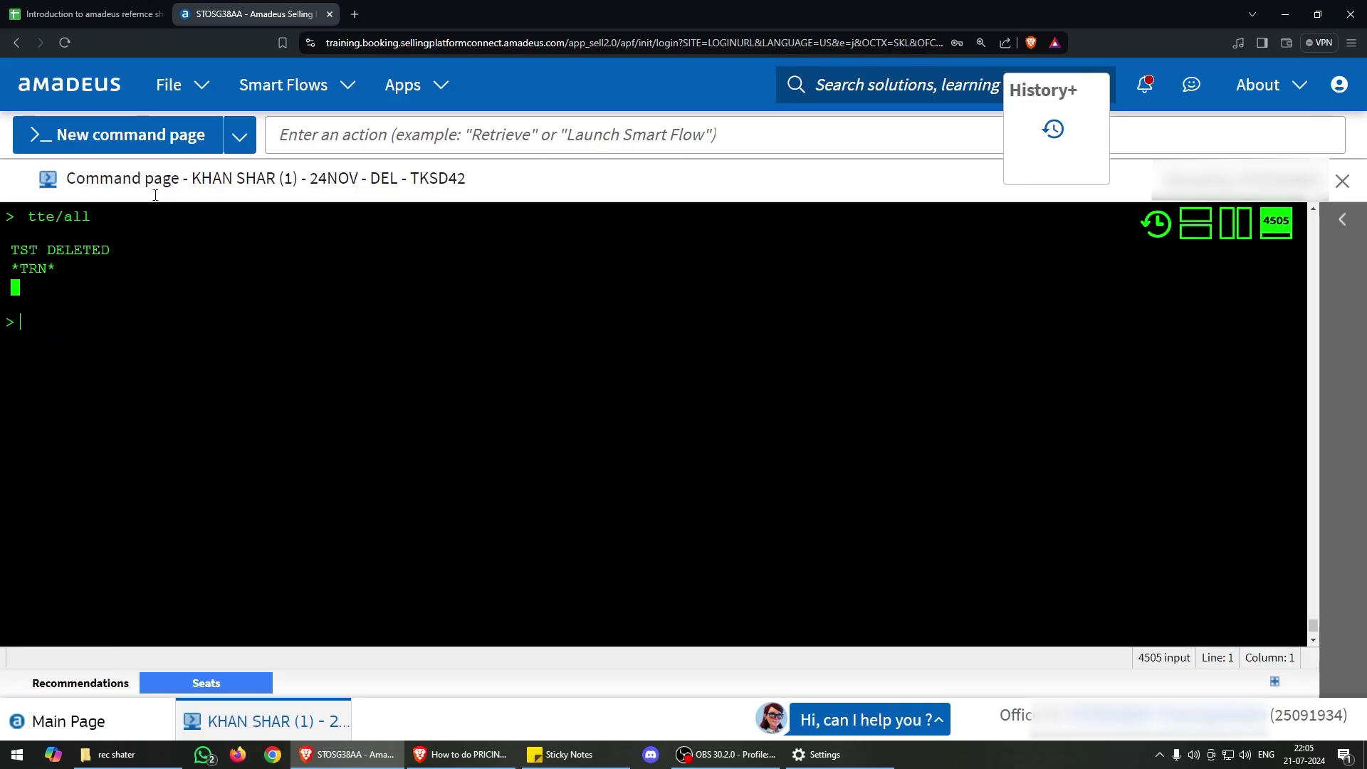
# - Consult the pricing commands in the reference sheet, return to Amadeus and save the lowest fare with FXB
pyautogui.click(107, 14)
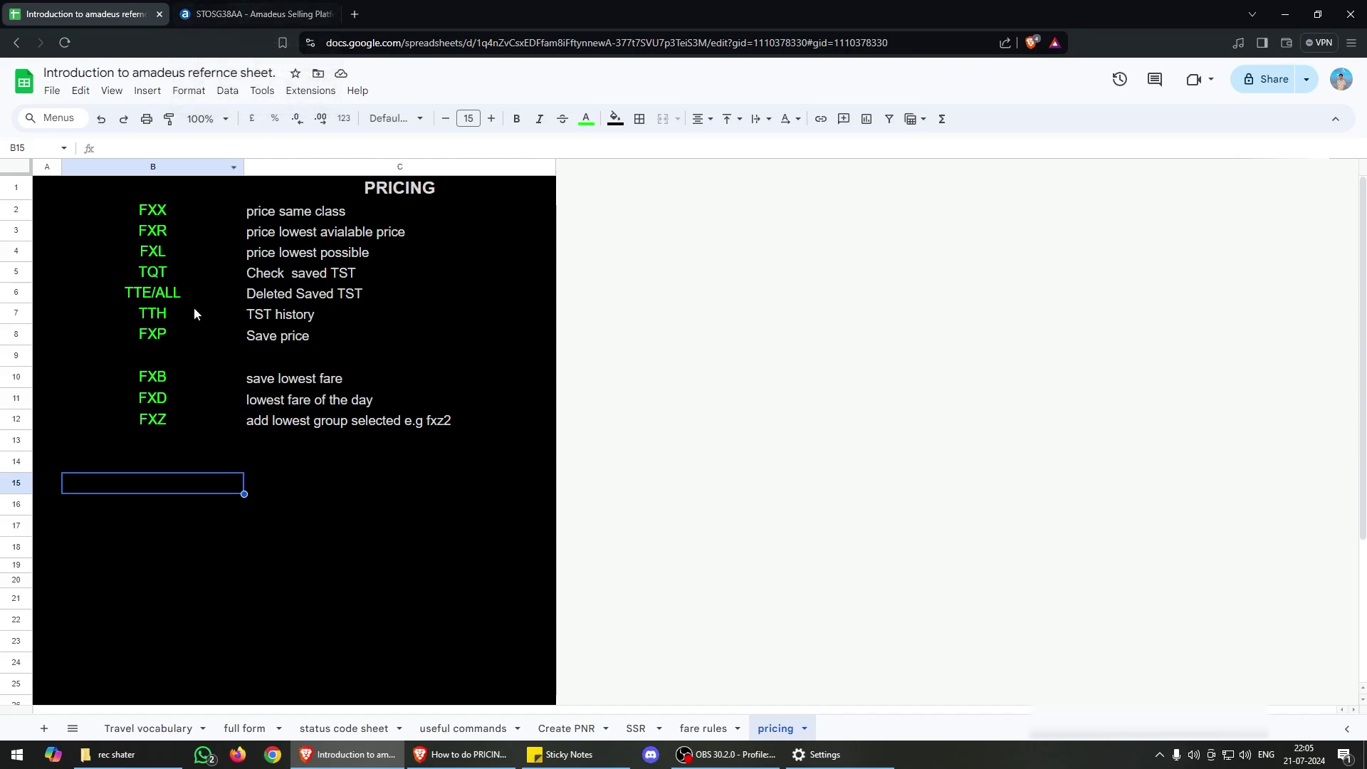
pyautogui.hotkey('ctrl', 'Tab')
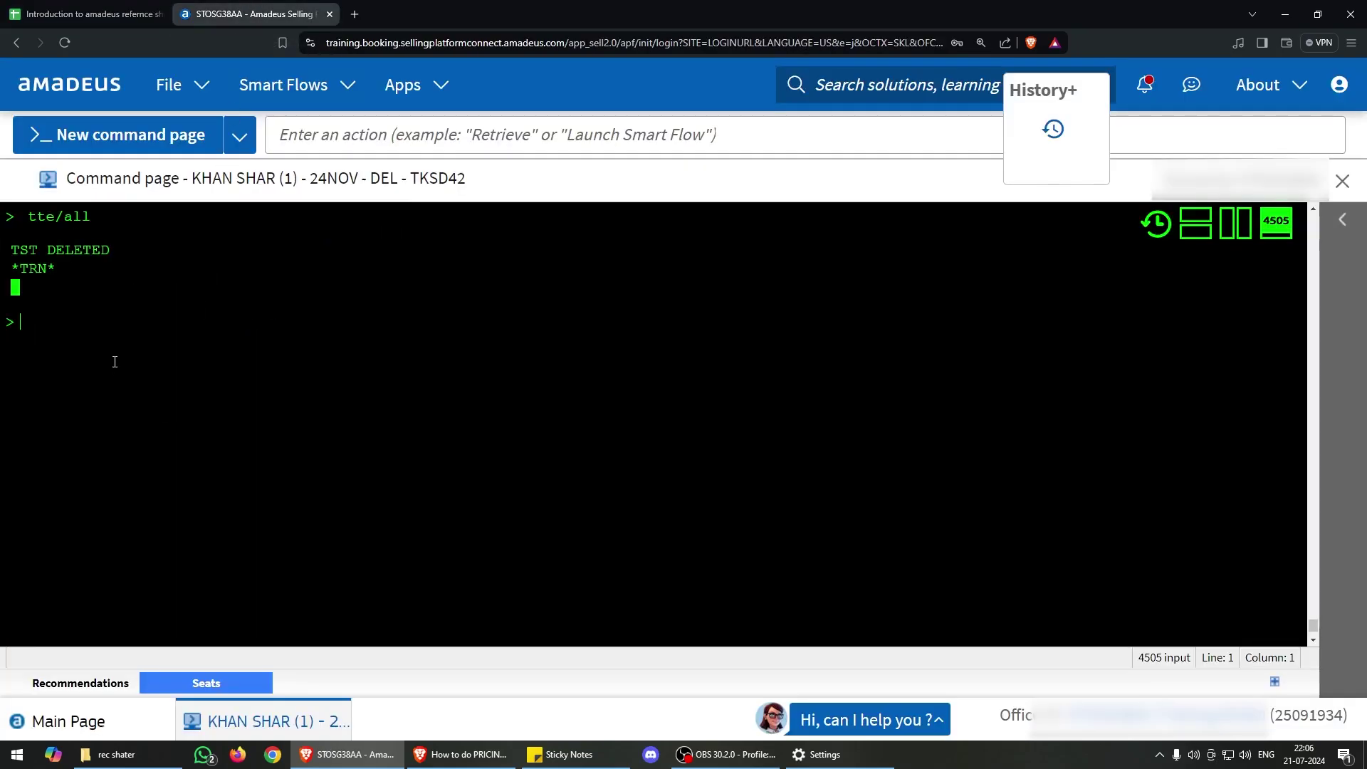
pyautogui.write('fxb')
pyautogui.press('Return')
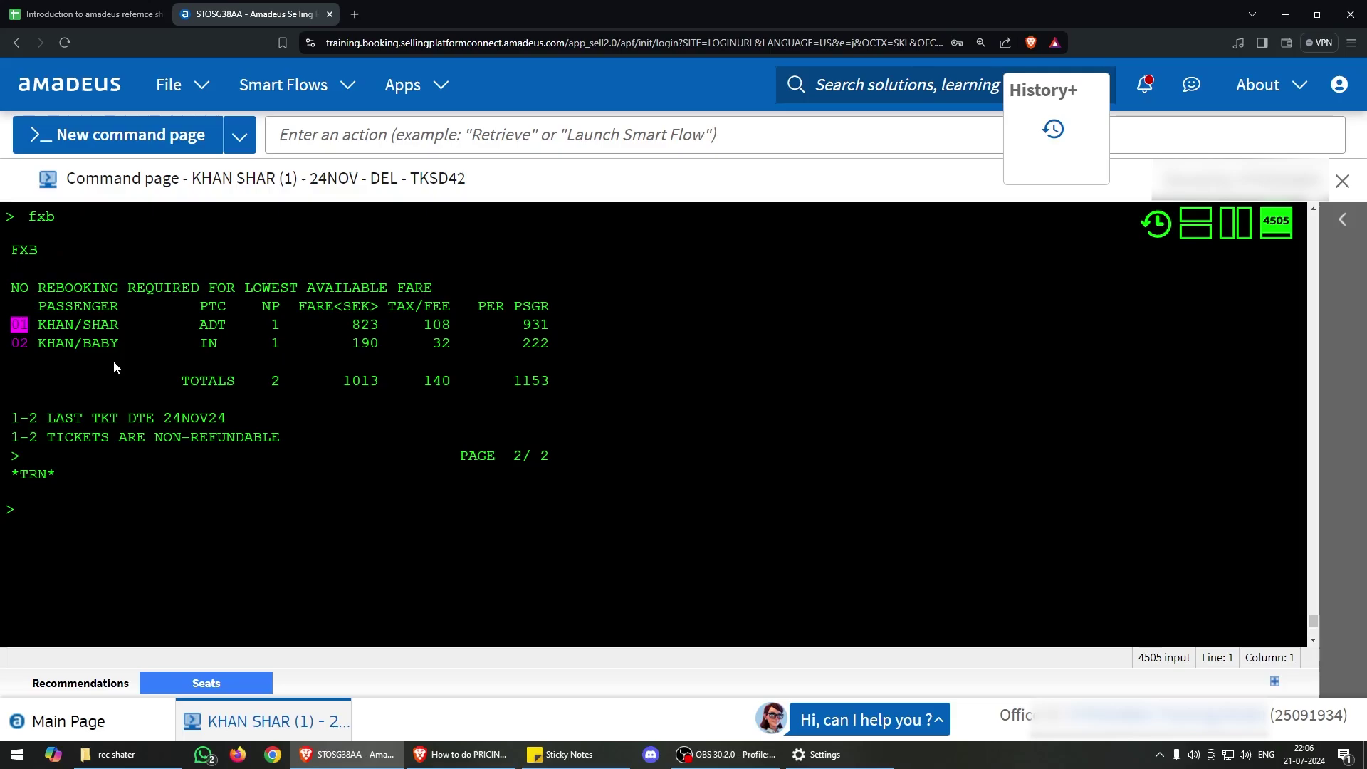
# - List the TSTs stored by FXB with TQT and delete them all with TTE/ALL
pyautogui.write('tqt')
pyautogui.press('Return')
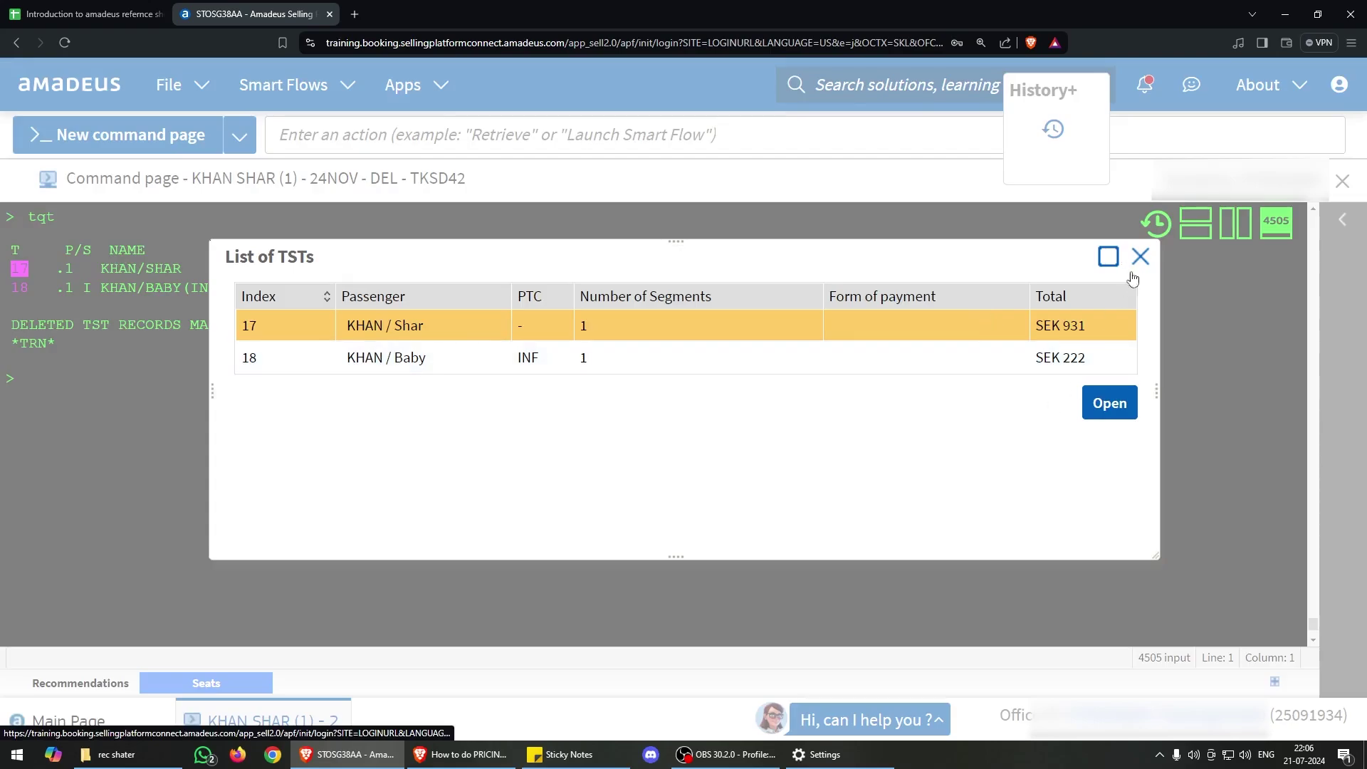
pyautogui.click(1140, 256)
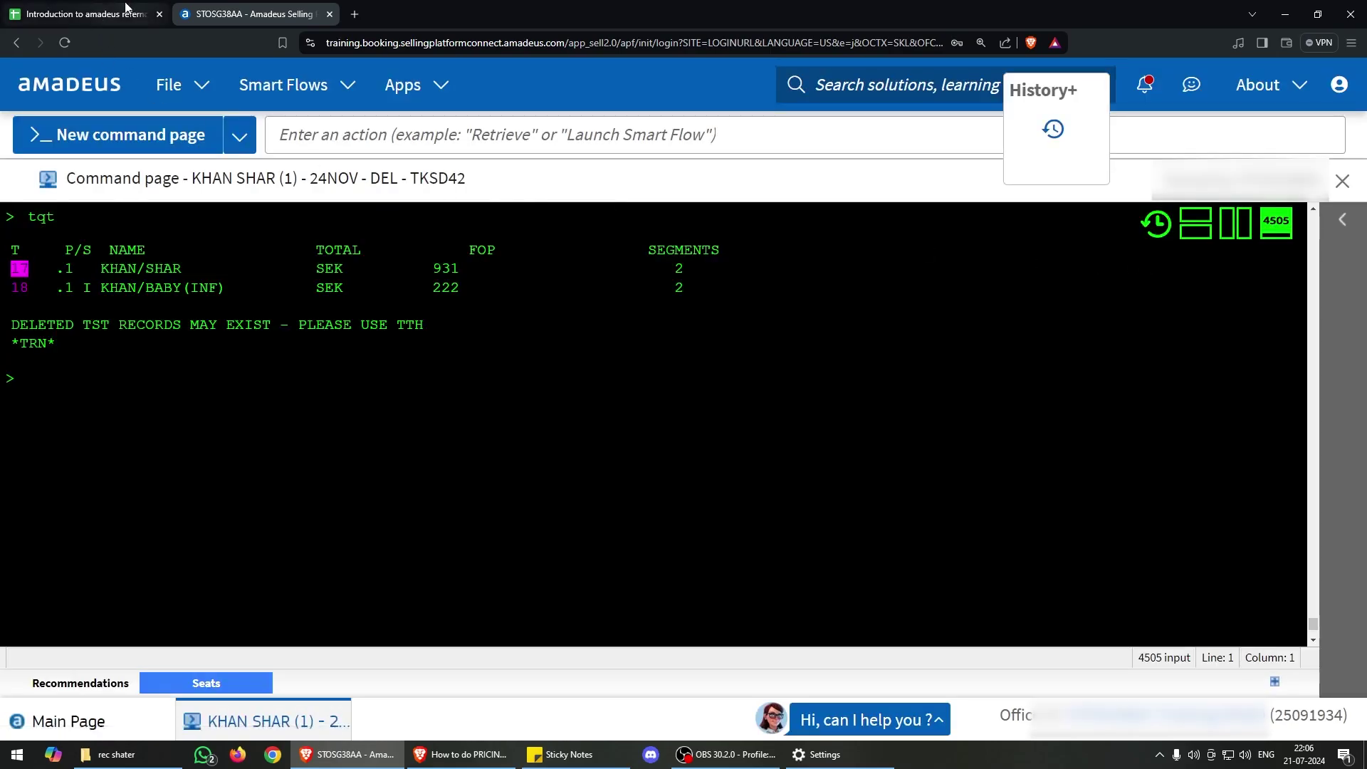
pyautogui.click(79, 14)
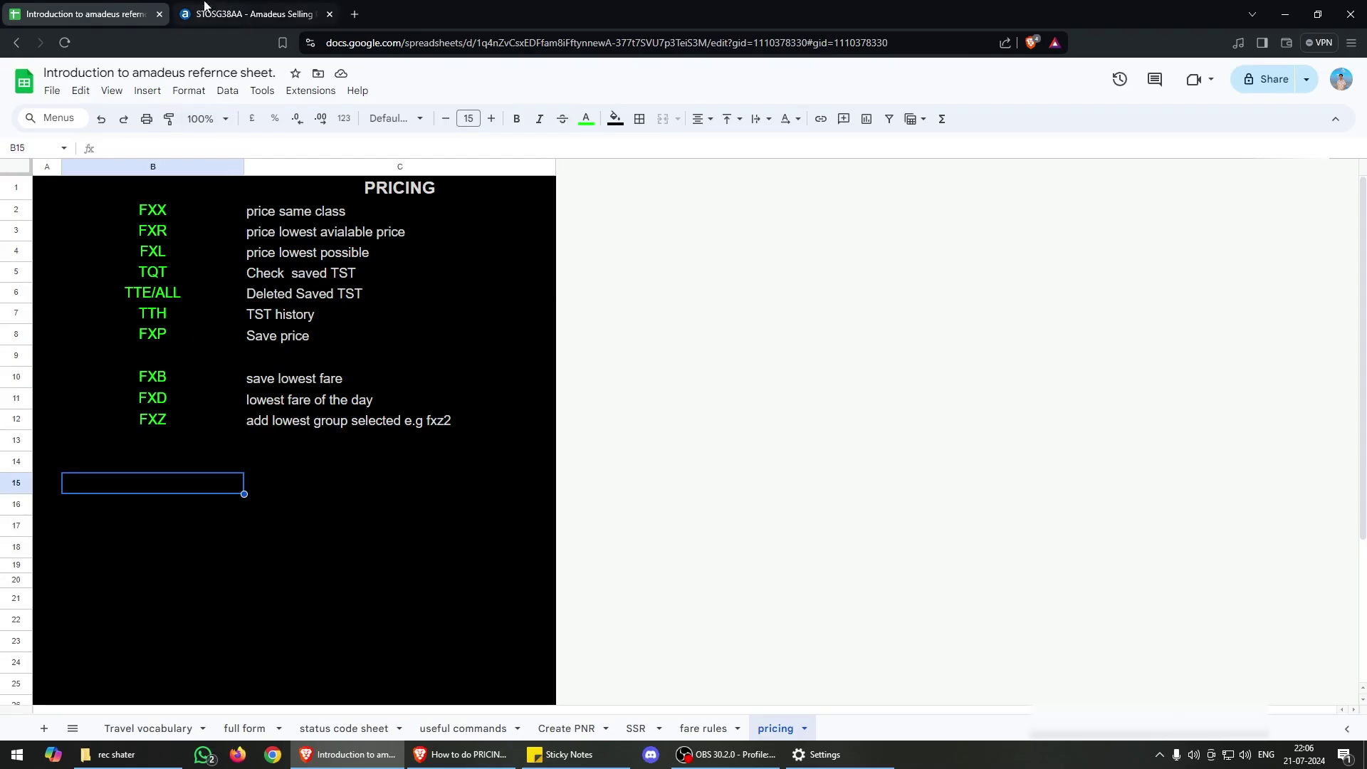
pyautogui.click(249, 14)
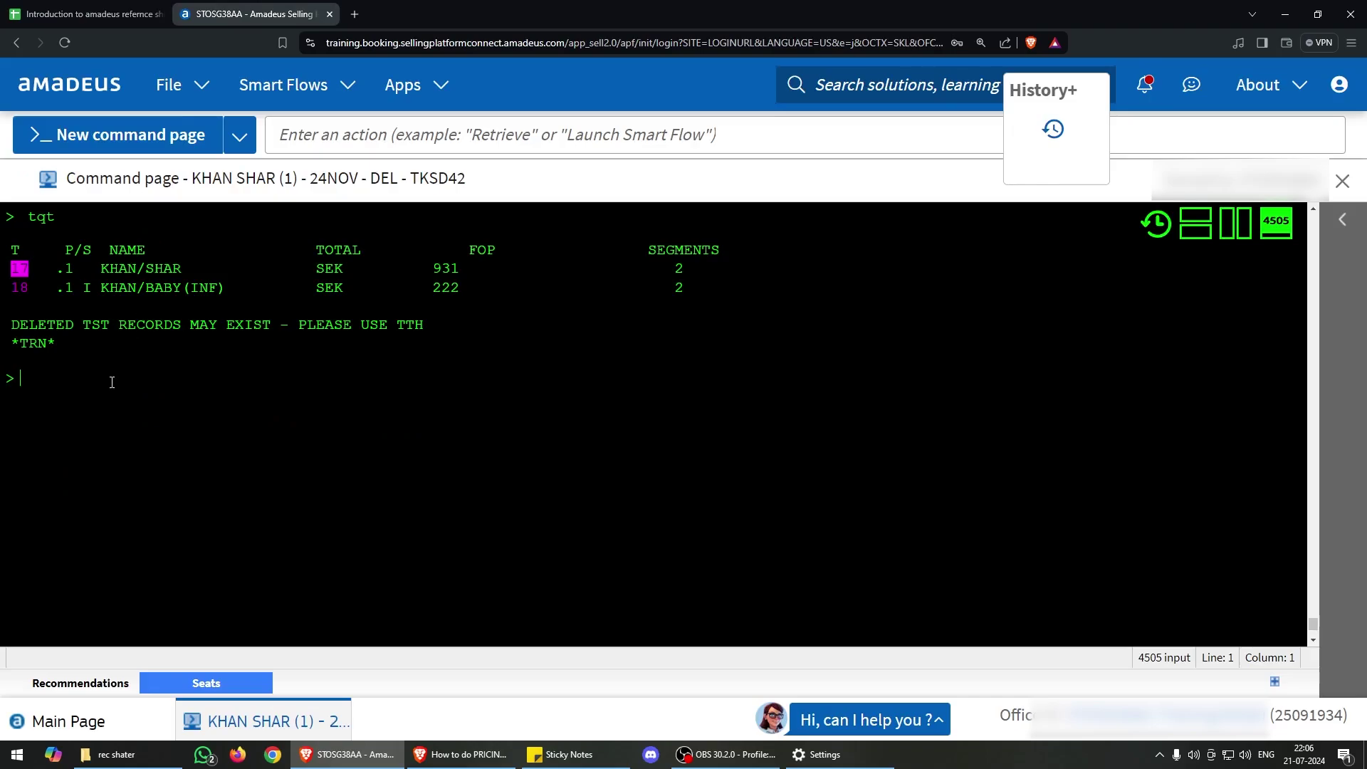
pyautogui.write('tte/all')
pyautogui.press('Return')
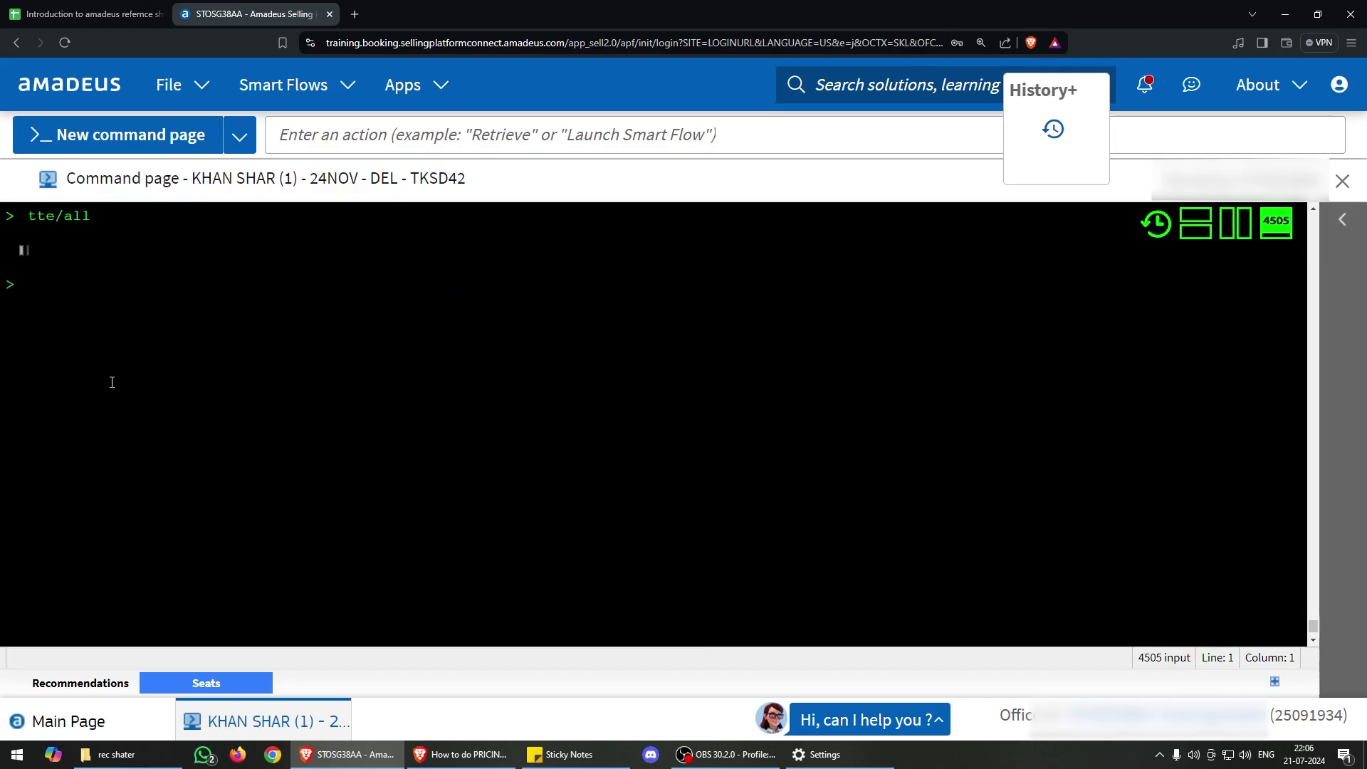
# - Request the lowest fares of the day for the booking with FXD
pyautogui.write('fx')
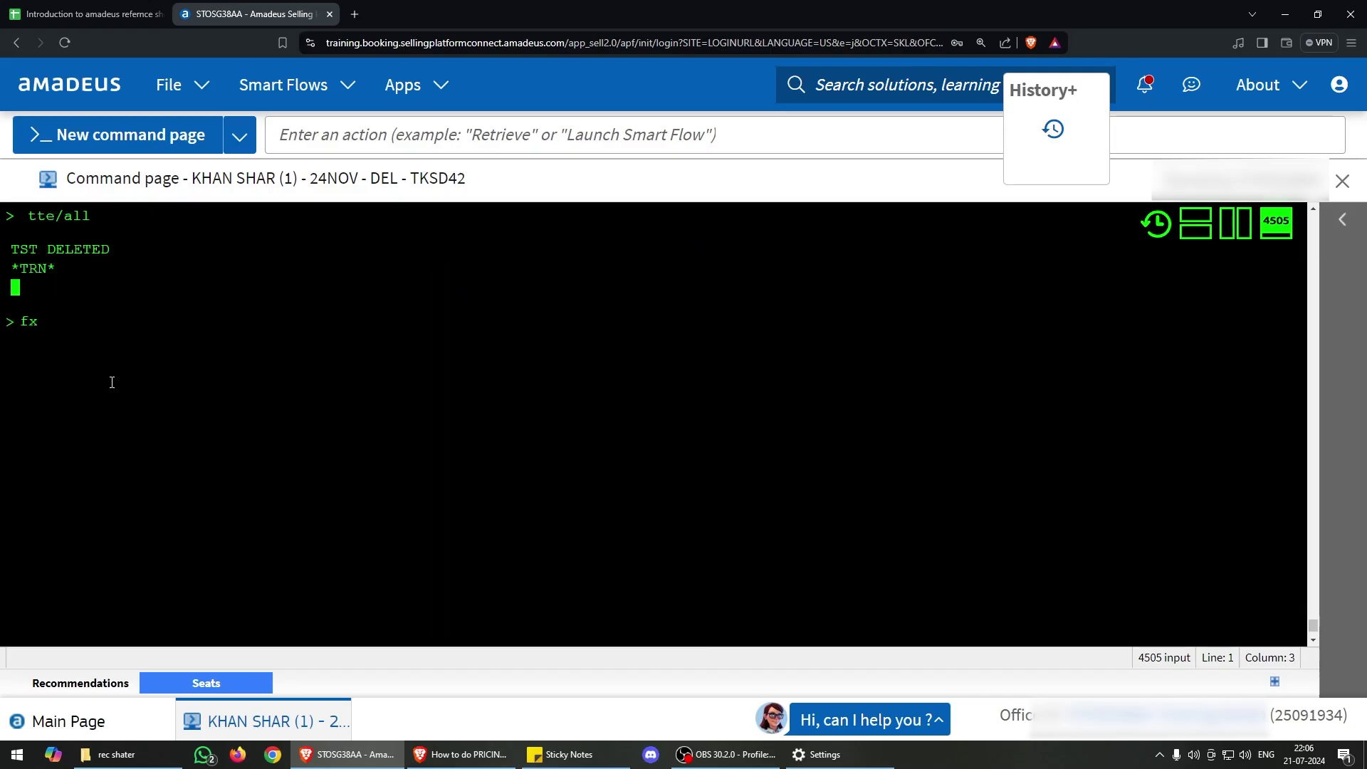
pyautogui.write('d')
pyautogui.press('Return')
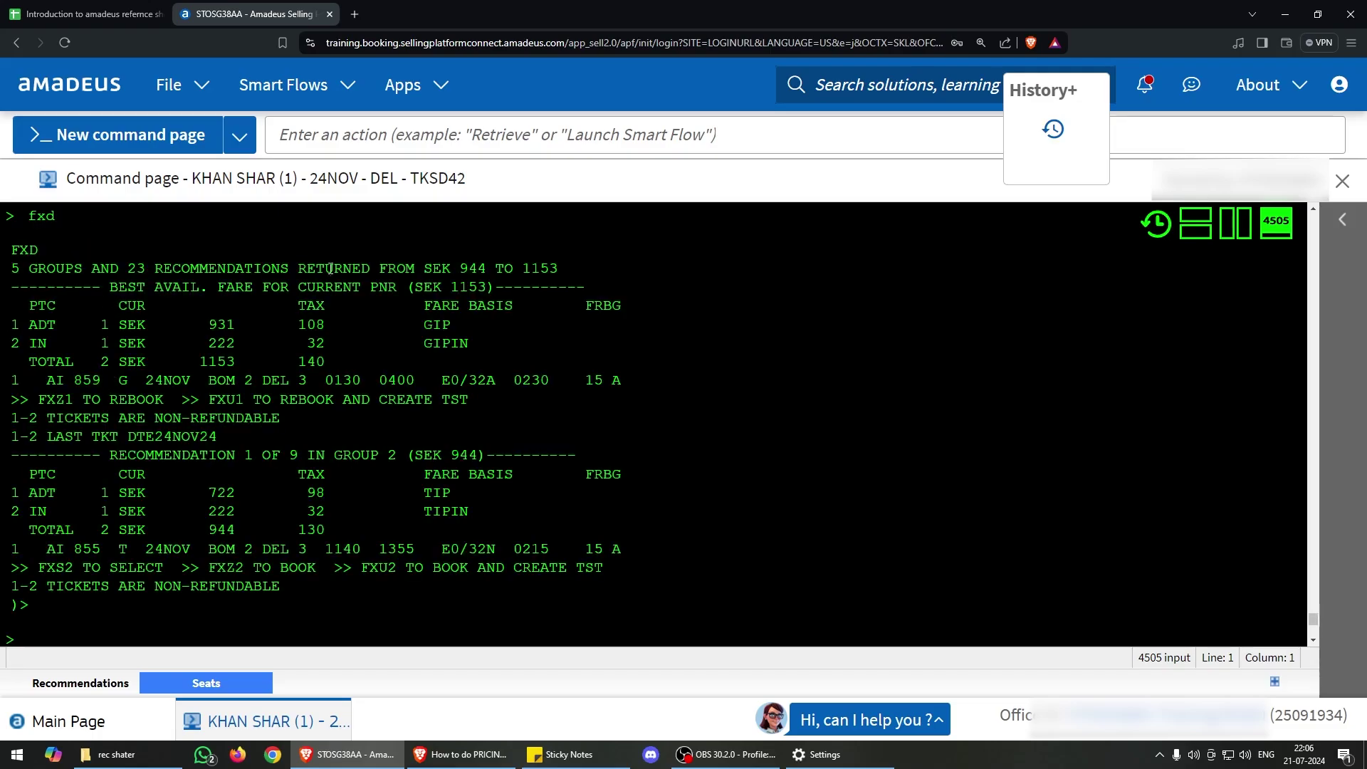
# - Compare the total of the current booking's fare with the total and booking options of recommendation group 2
pyautogui.moveTo(457, 269); pyautogui.dragTo(514, 269)
pyautogui.scroll(-1, 344, 336)
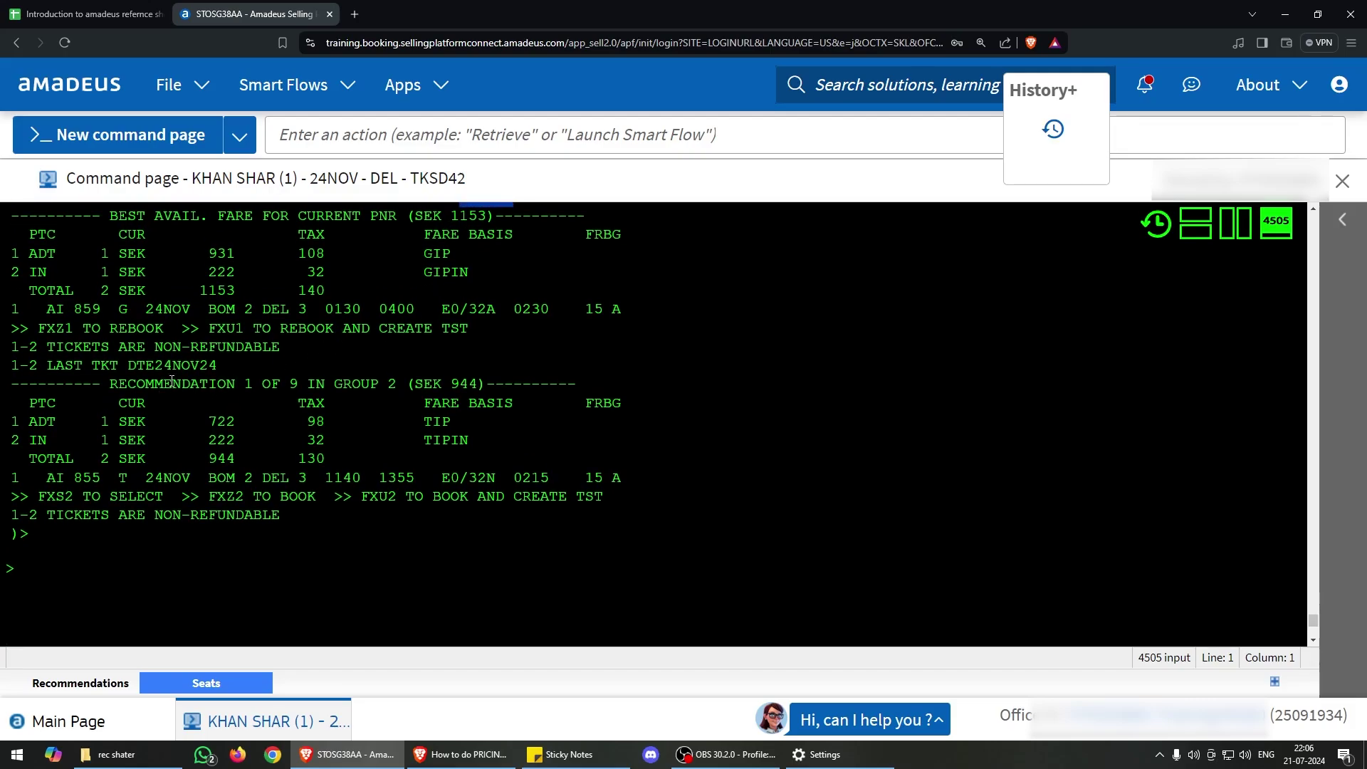
pyautogui.scroll(2, 196, 374)
pyautogui.scroll(-1, 187, 367)
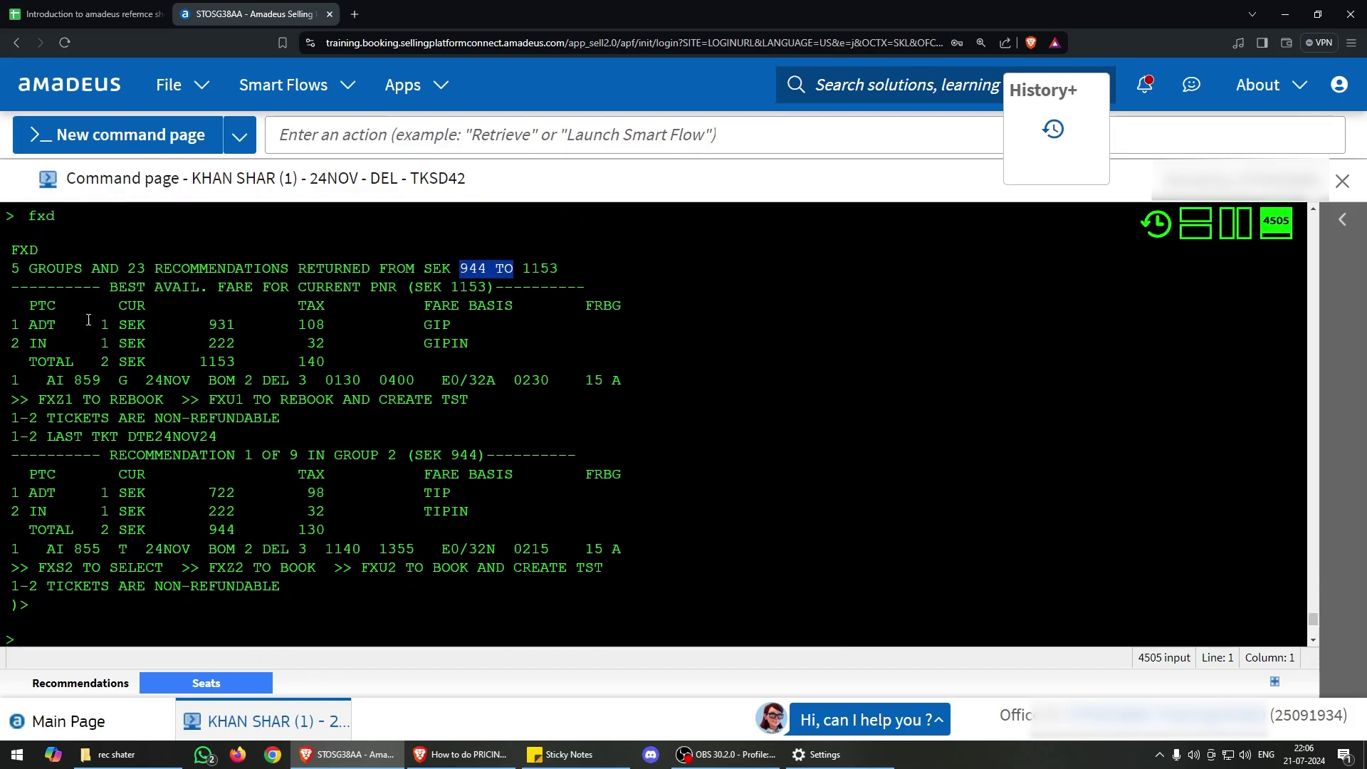
pyautogui.scroll(-1, 88, 319)
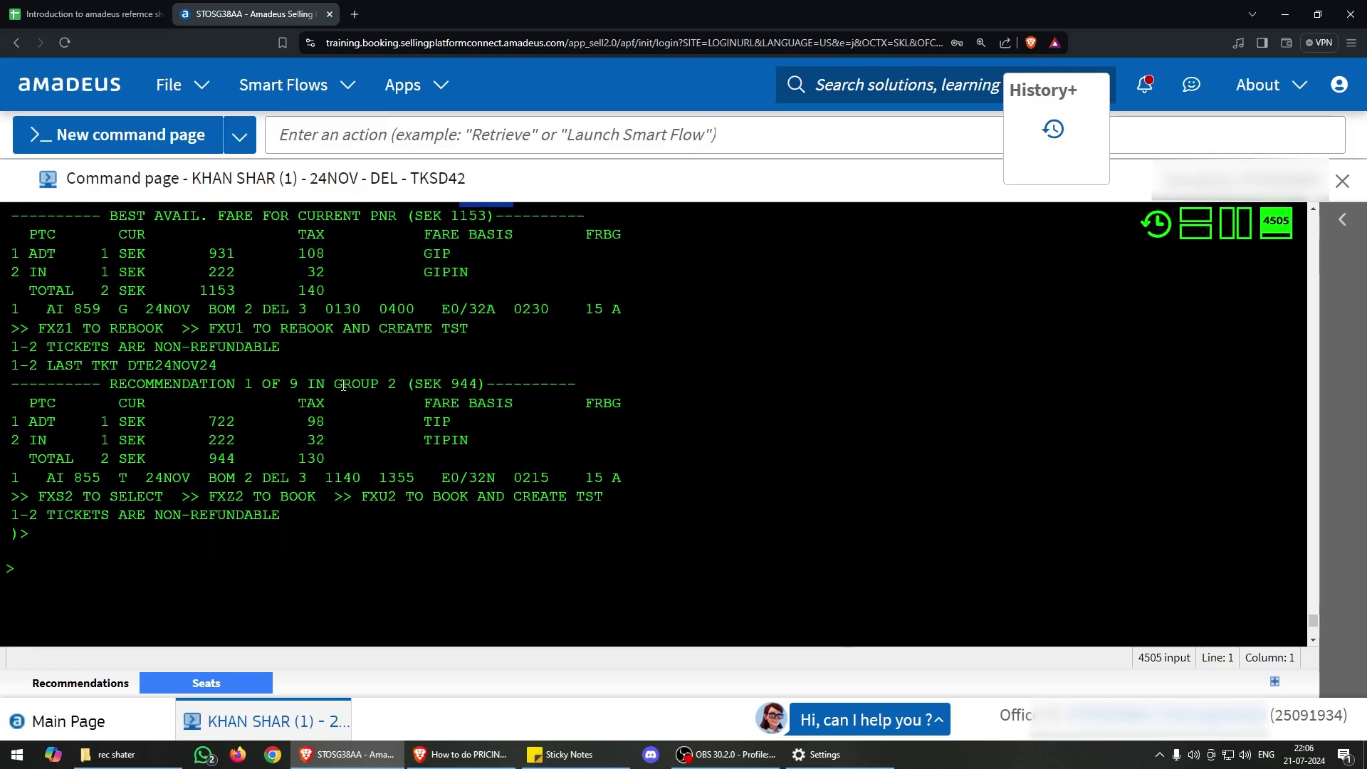
pyautogui.doubleClick(221, 459)
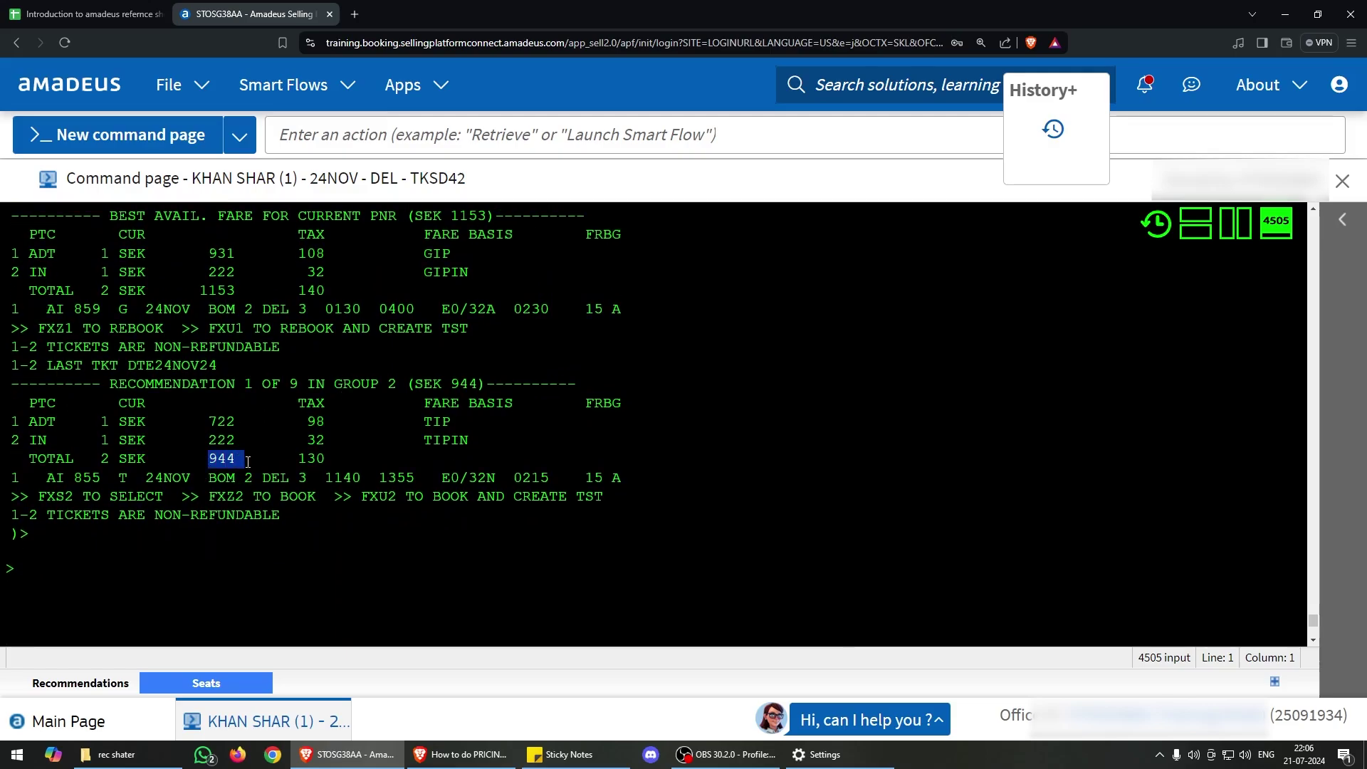
pyautogui.scroll(1, 250, 430)
pyautogui.doubleClick(217, 358)
pyautogui.moveTo(181, 527); pyautogui.dragTo(235, 527)
pyautogui.scroll(-2, 254, 515)
# - Try to book the group 2 recommendation with FXZ2
pyautogui.click(197, 516)
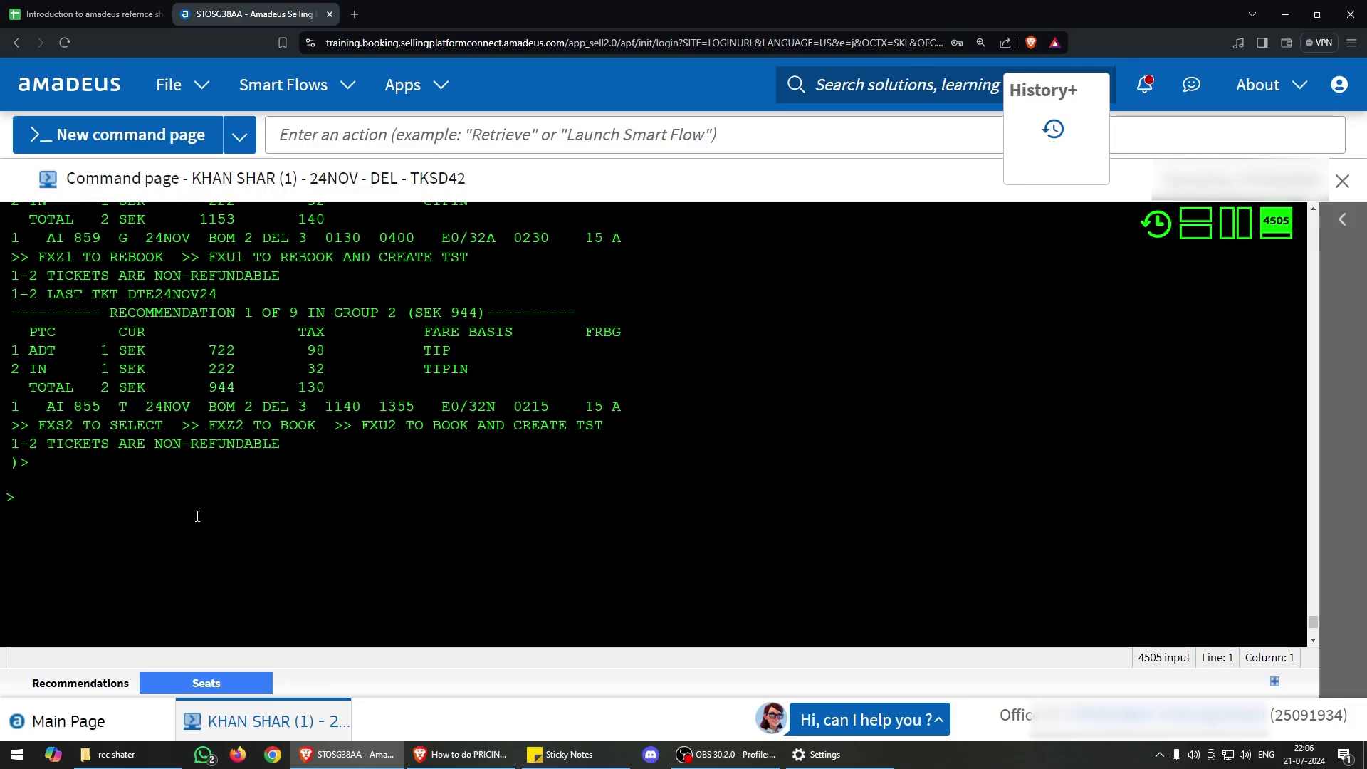
pyautogui.write('fxz2')
pyautogui.press('Return')
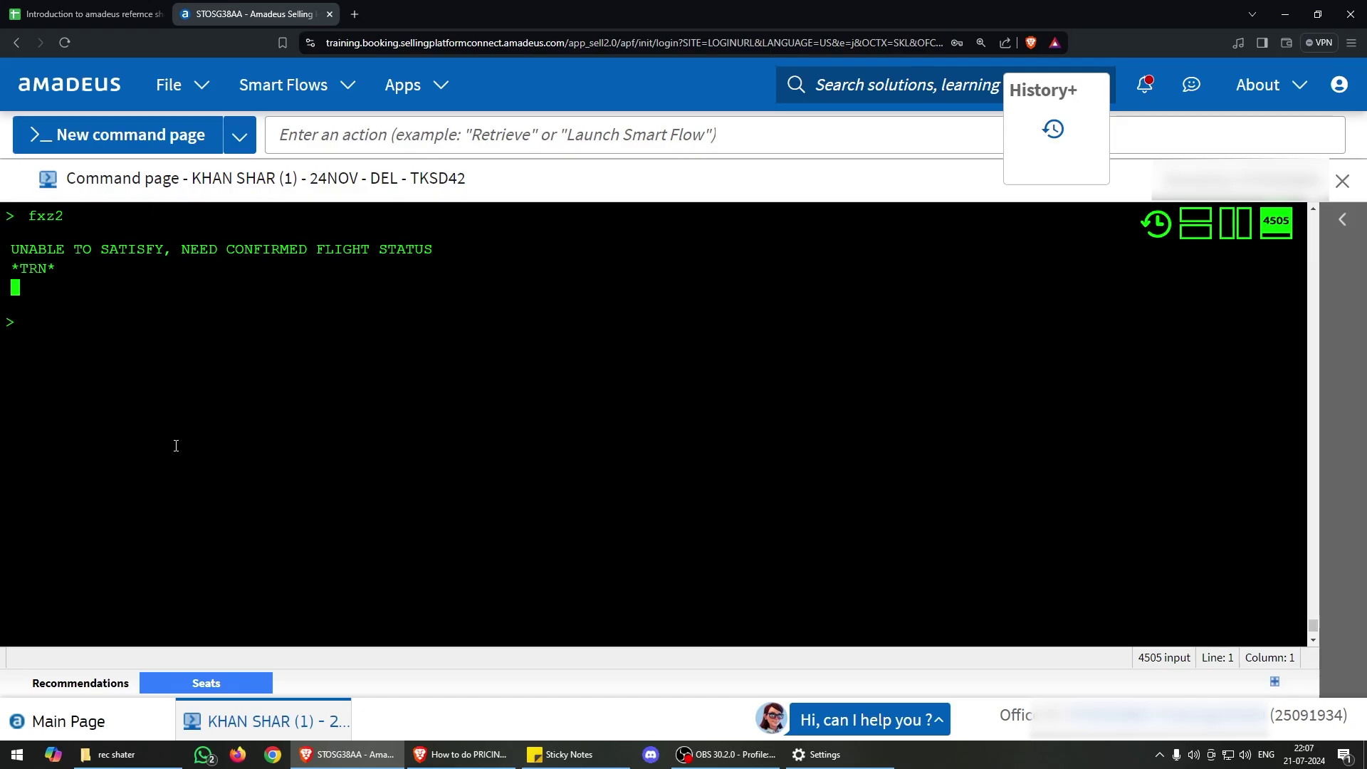
# - Save the booking's current price with FXP
pyautogui.write('fxp')
pyautogui.press('Return')
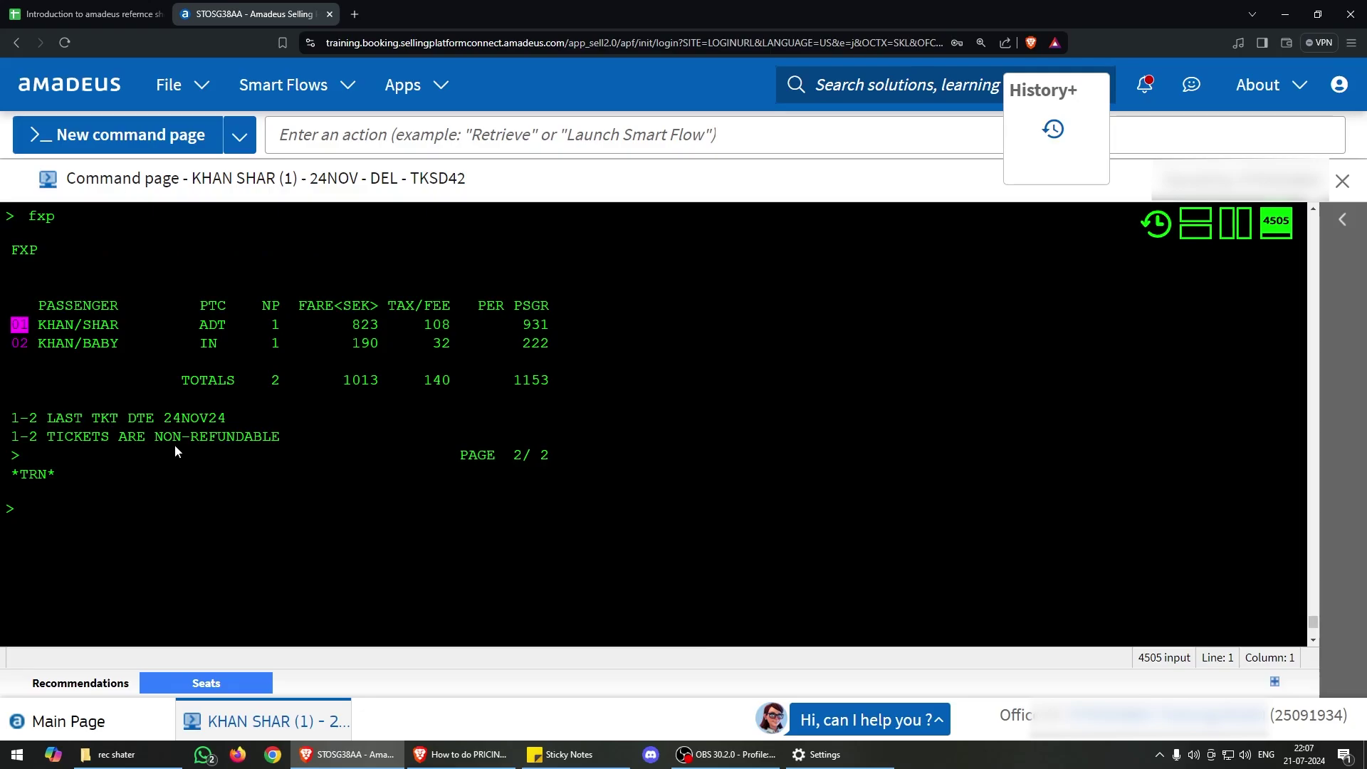
pyautogui.scroll(-2, 86, 418)
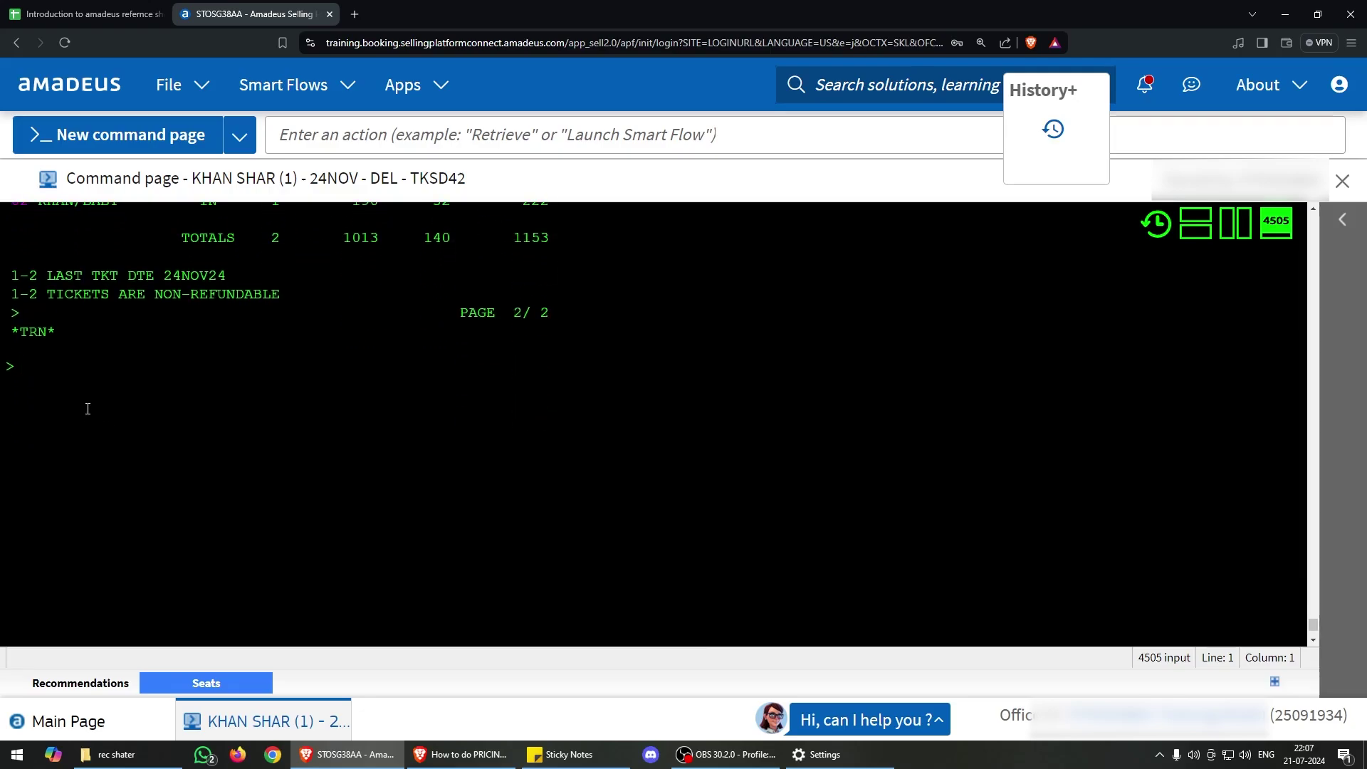
# - Run FXD again and try to book its group 2 recommendation with FXZ2
pyautogui.write('fxd')
pyautogui.press('Return')
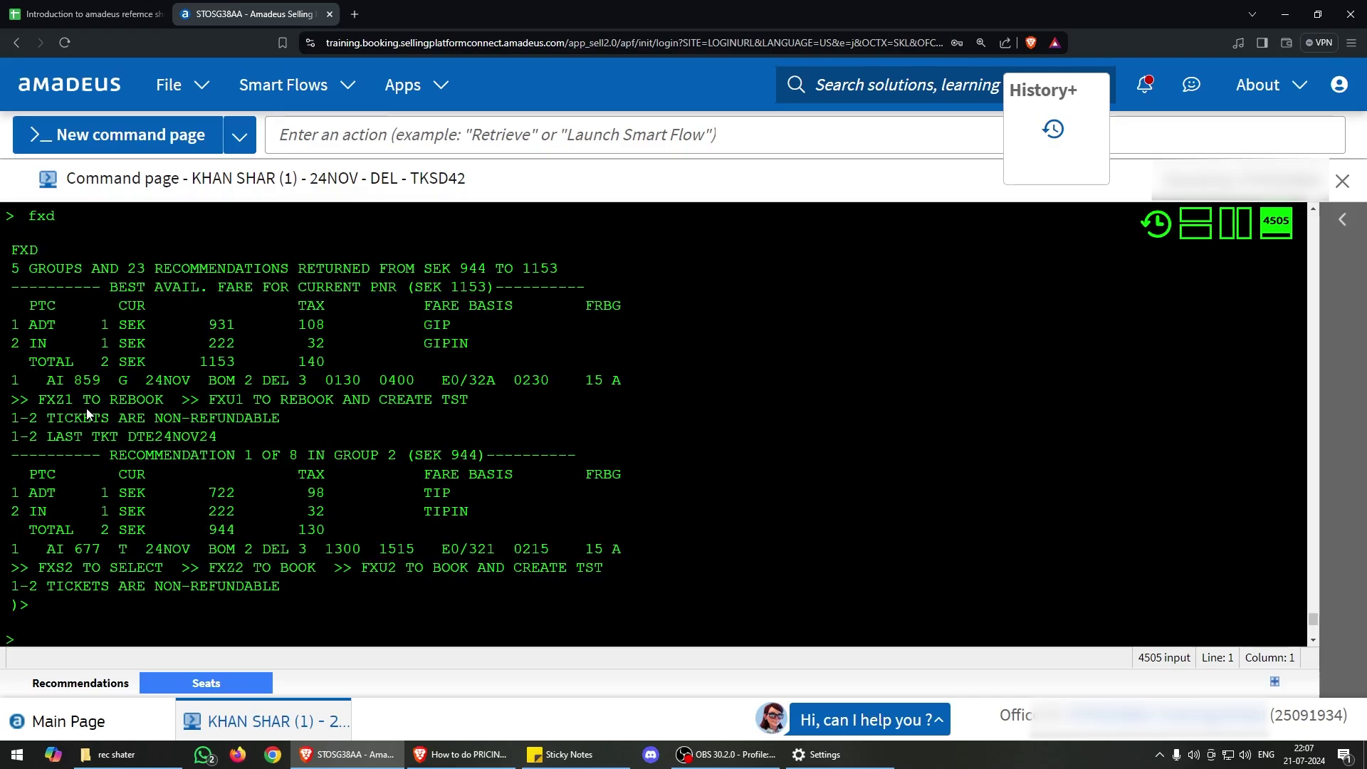
pyautogui.write('fxz2')
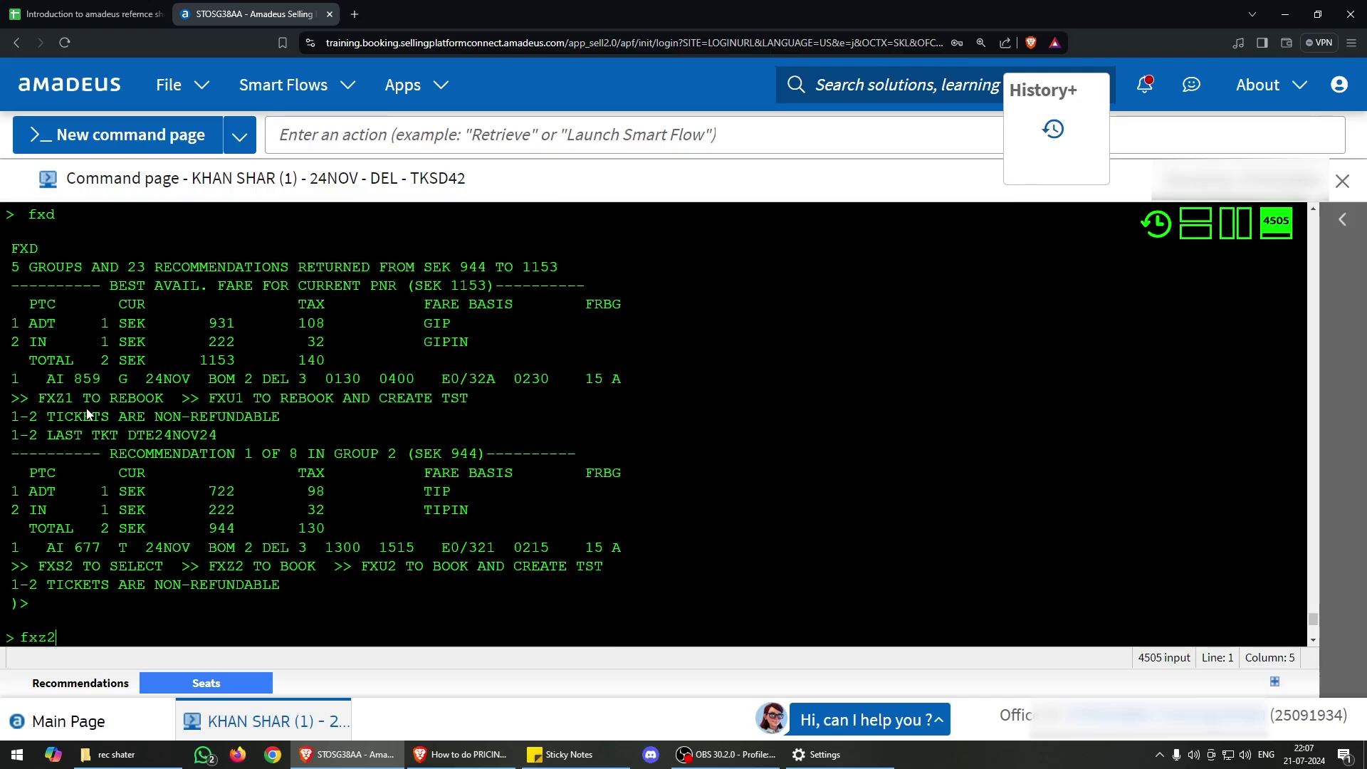
pyautogui.press('Return')
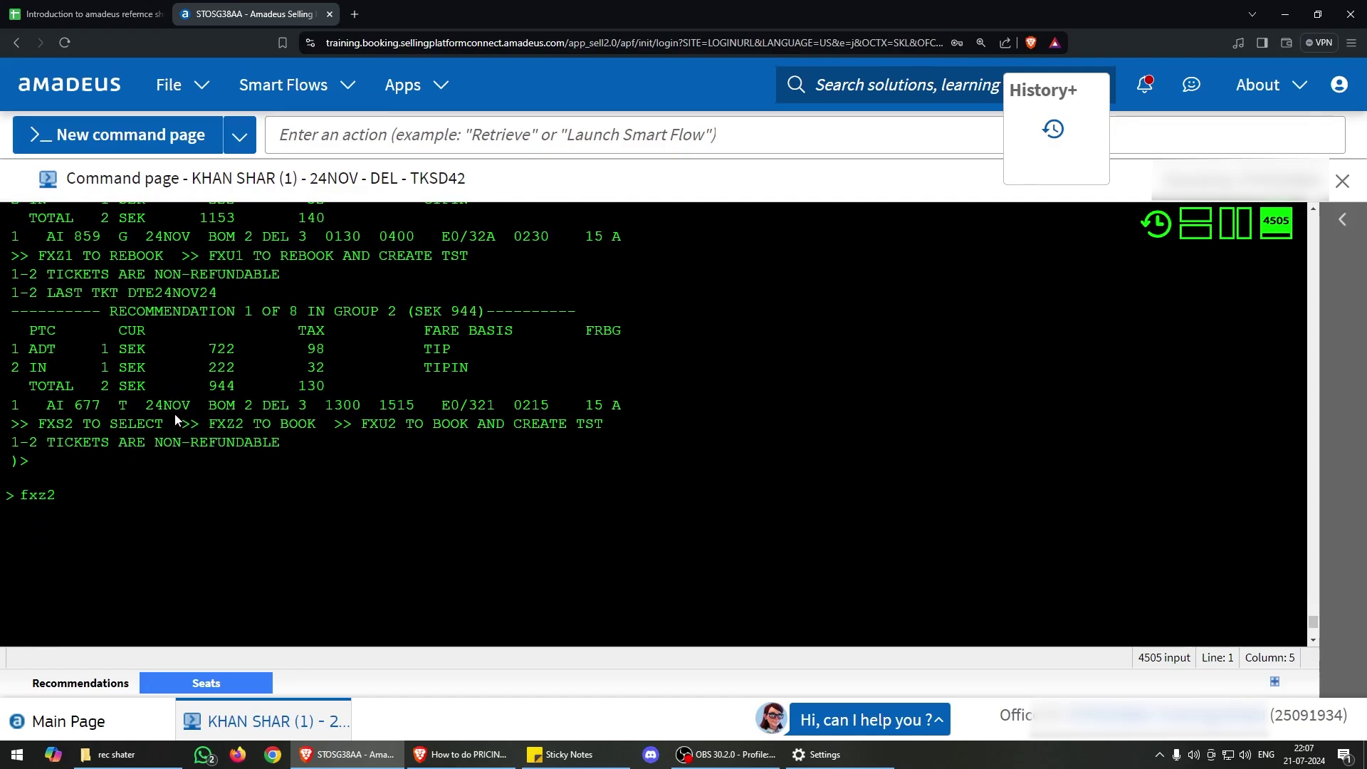
pyautogui.press('Return')
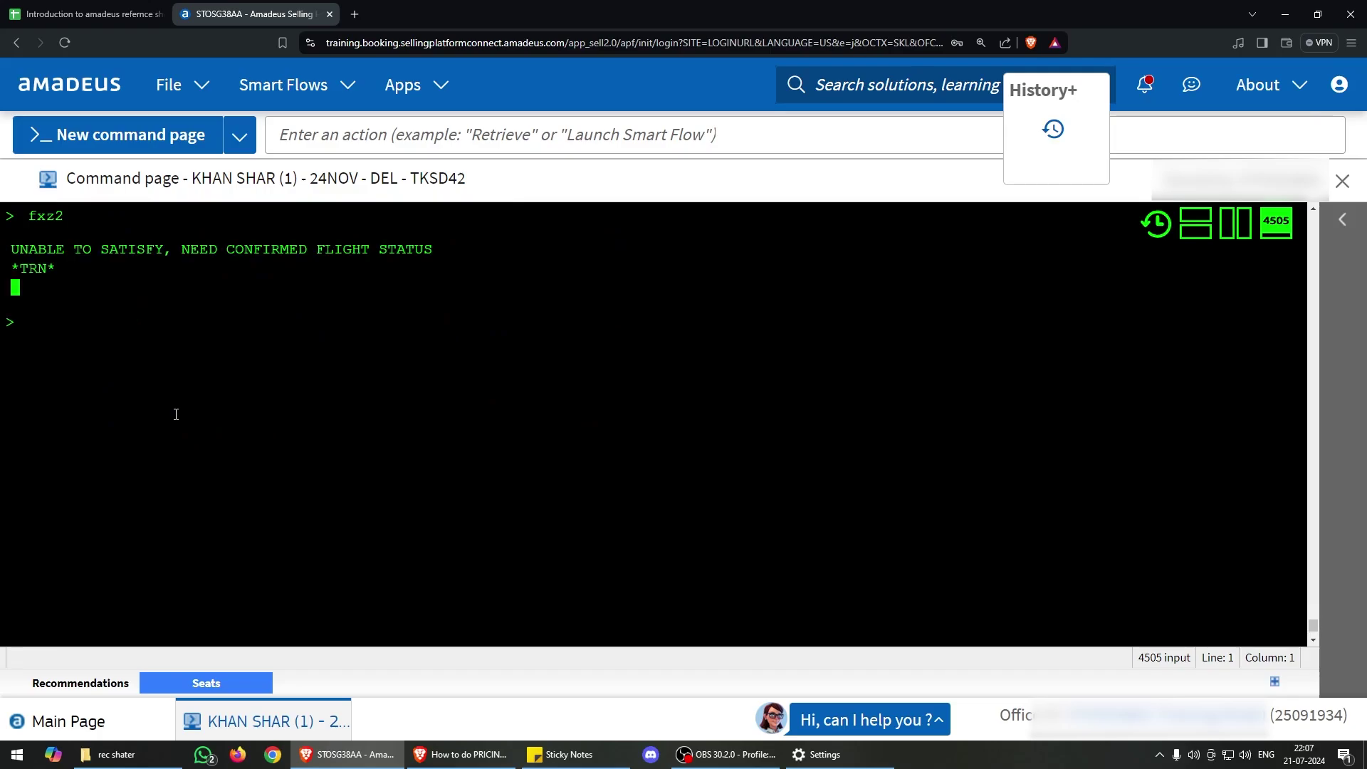
pyautogui.scroll(5, 201, 335)
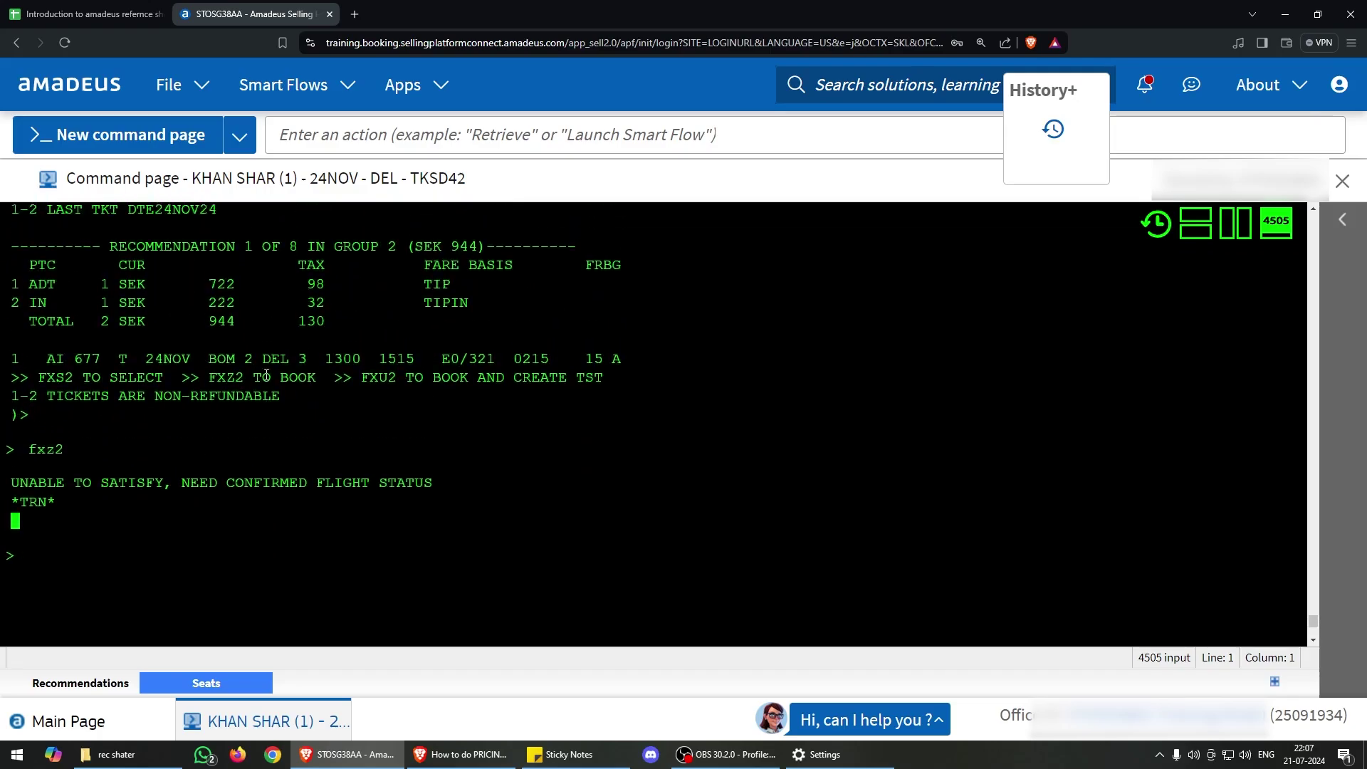
pyautogui.scroll(1, 374, 325)
pyautogui.scroll(-3, 347, 350)
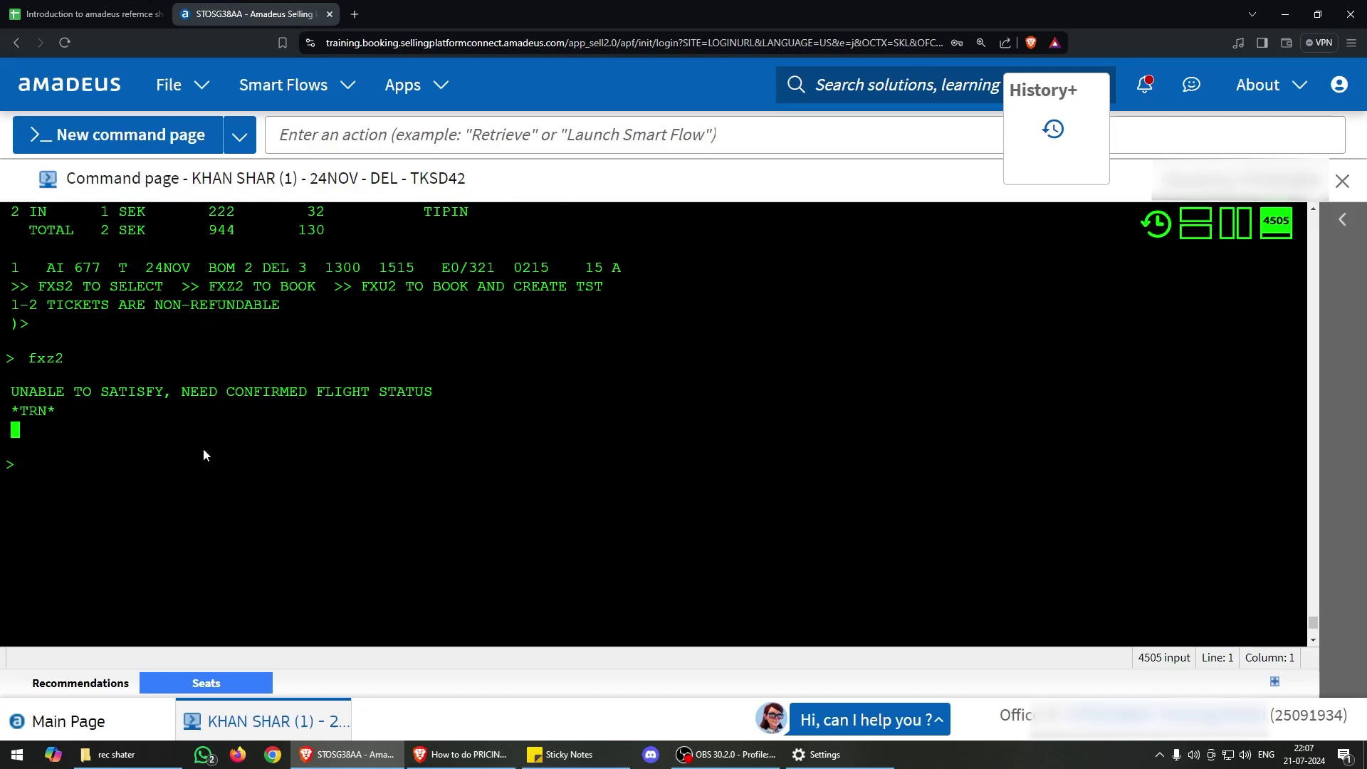
# - Display the lowest fares of the day with FXD and try to page down through them with MD
pyautogui.write('fxz')
pyautogui.press('BackSpace')
pyautogui.press('BackSpace')
pyautogui.press('BackSpace')
pyautogui.write('fxd')
pyautogui.press('Return')
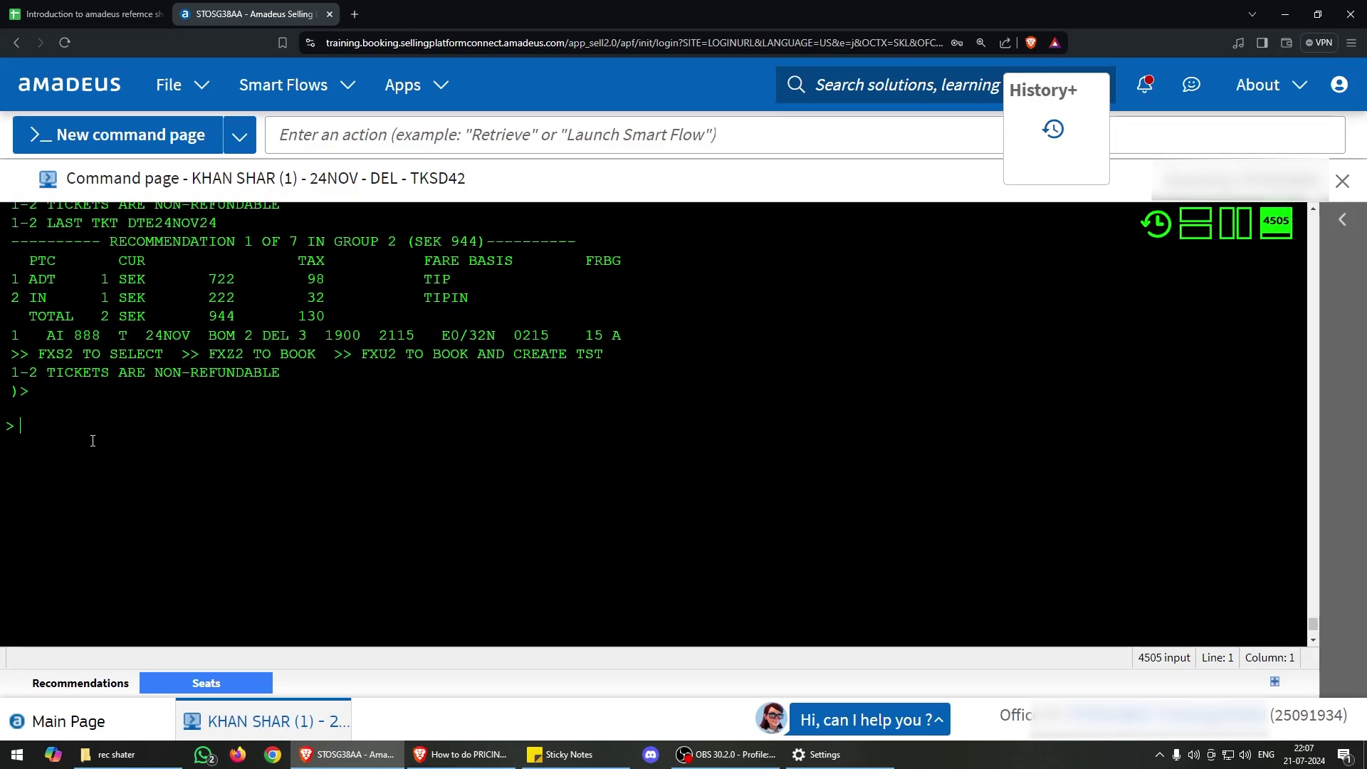
pyautogui.write('md\\')
pyautogui.press('Return')
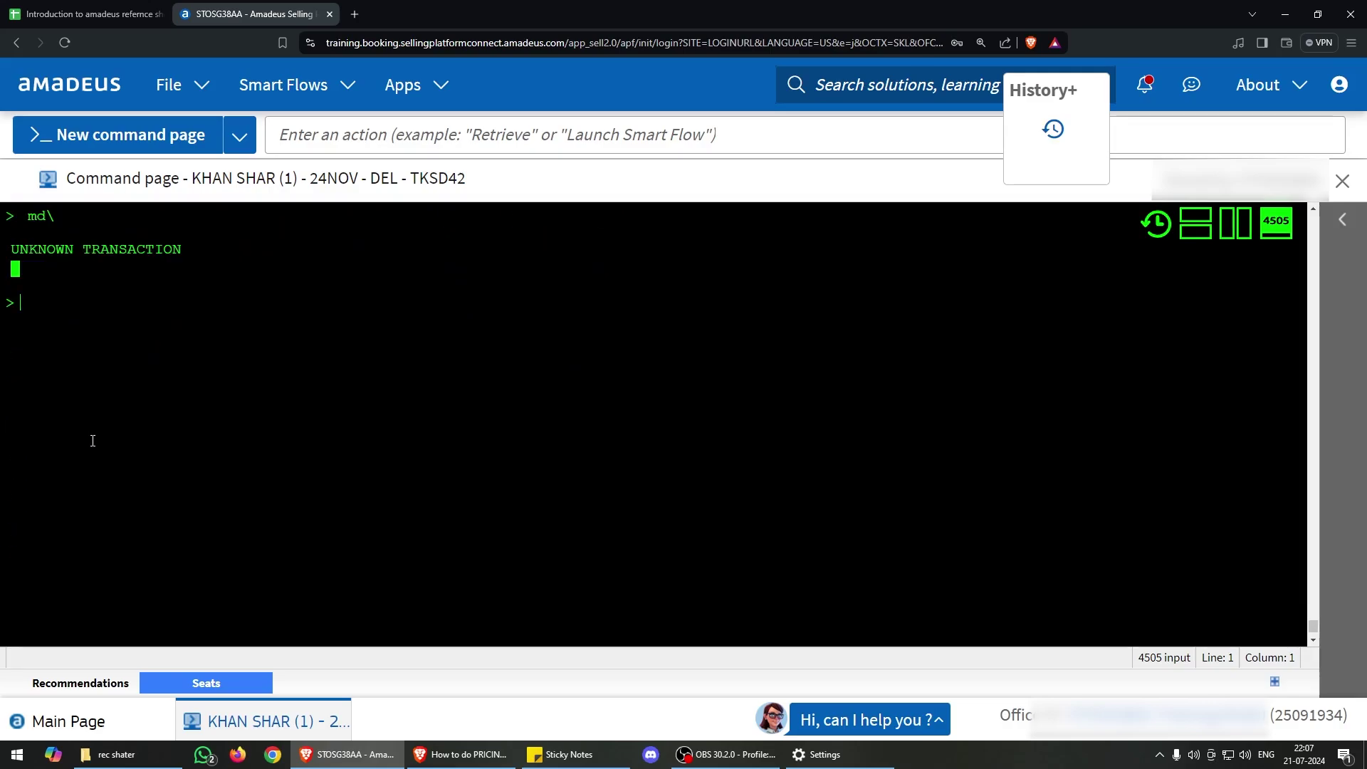
pyautogui.write('md')
pyautogui.press('Return')
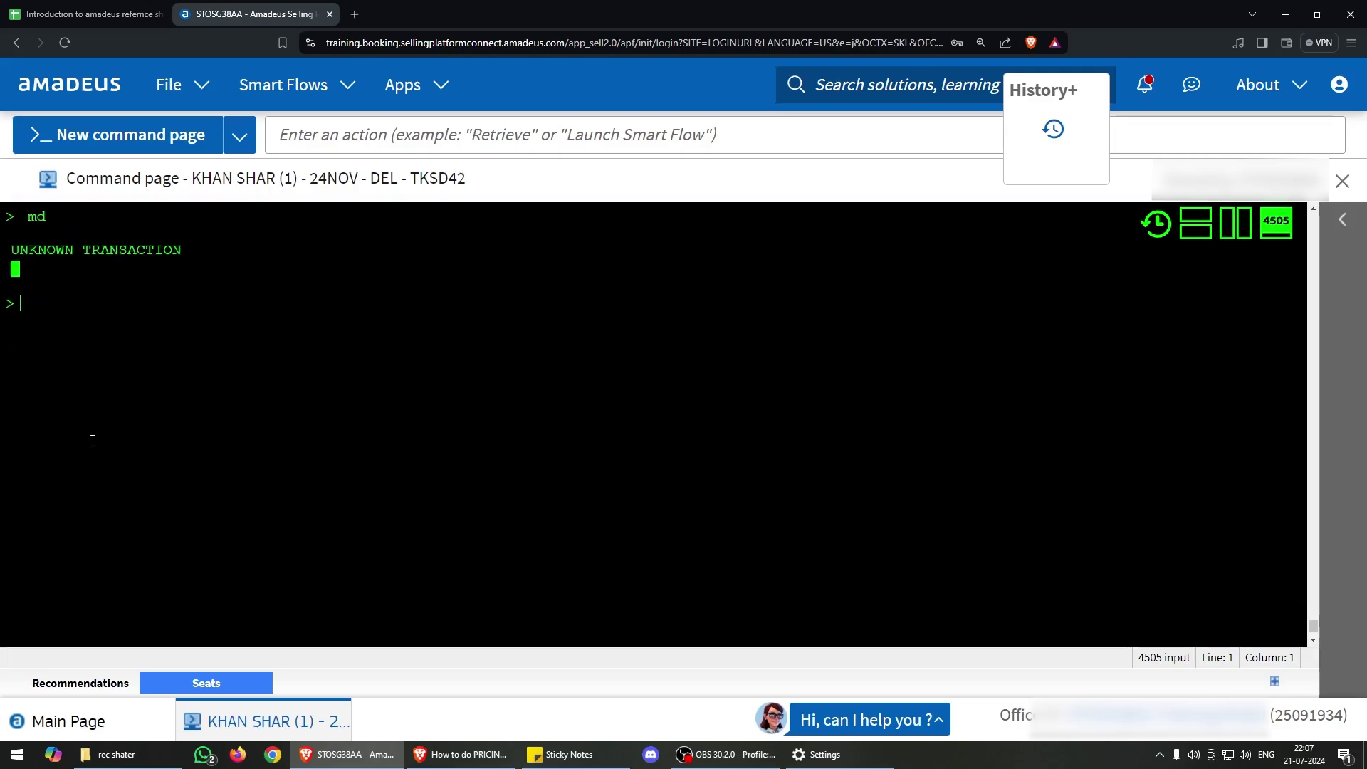
# - Redisplay the lowest fares of the day with FXD and page through to the end of the recommendations with MD
pyautogui.write('fxd')
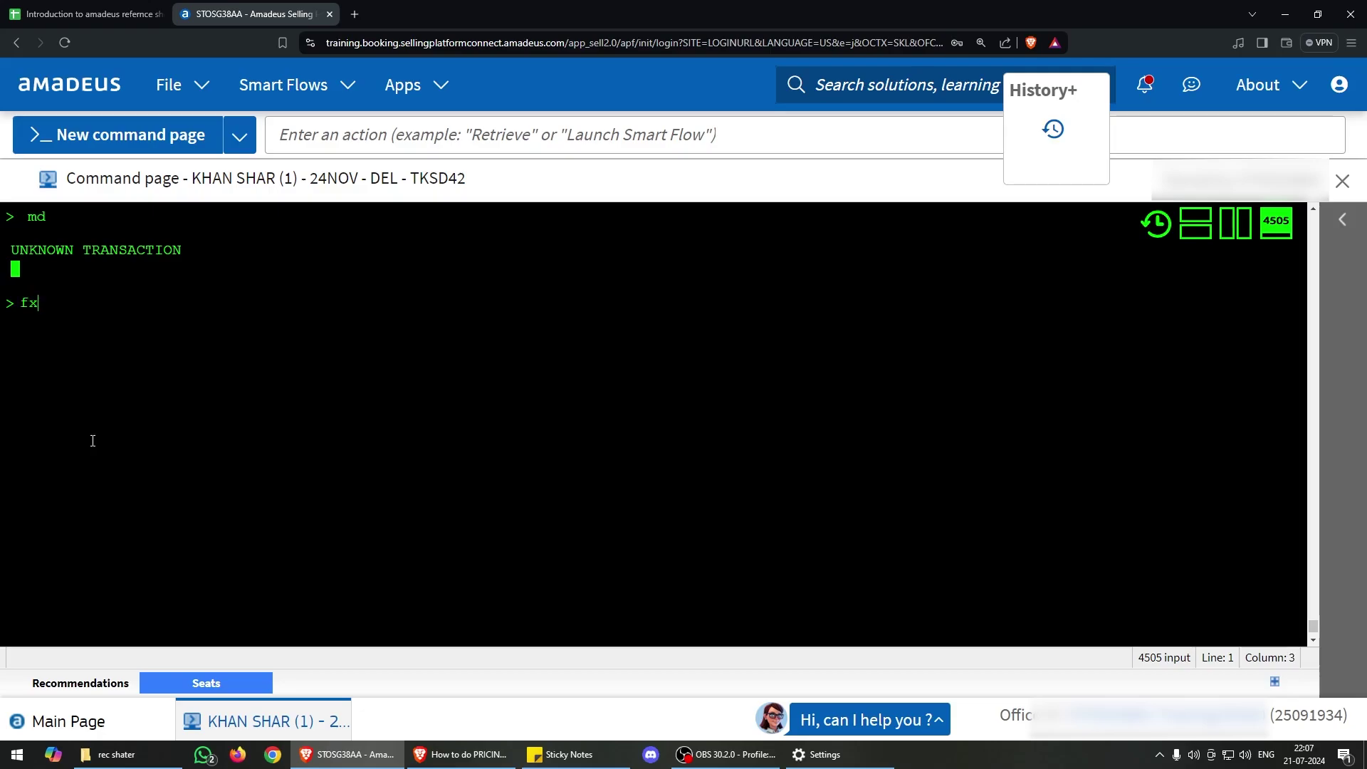
pyautogui.press('Return')
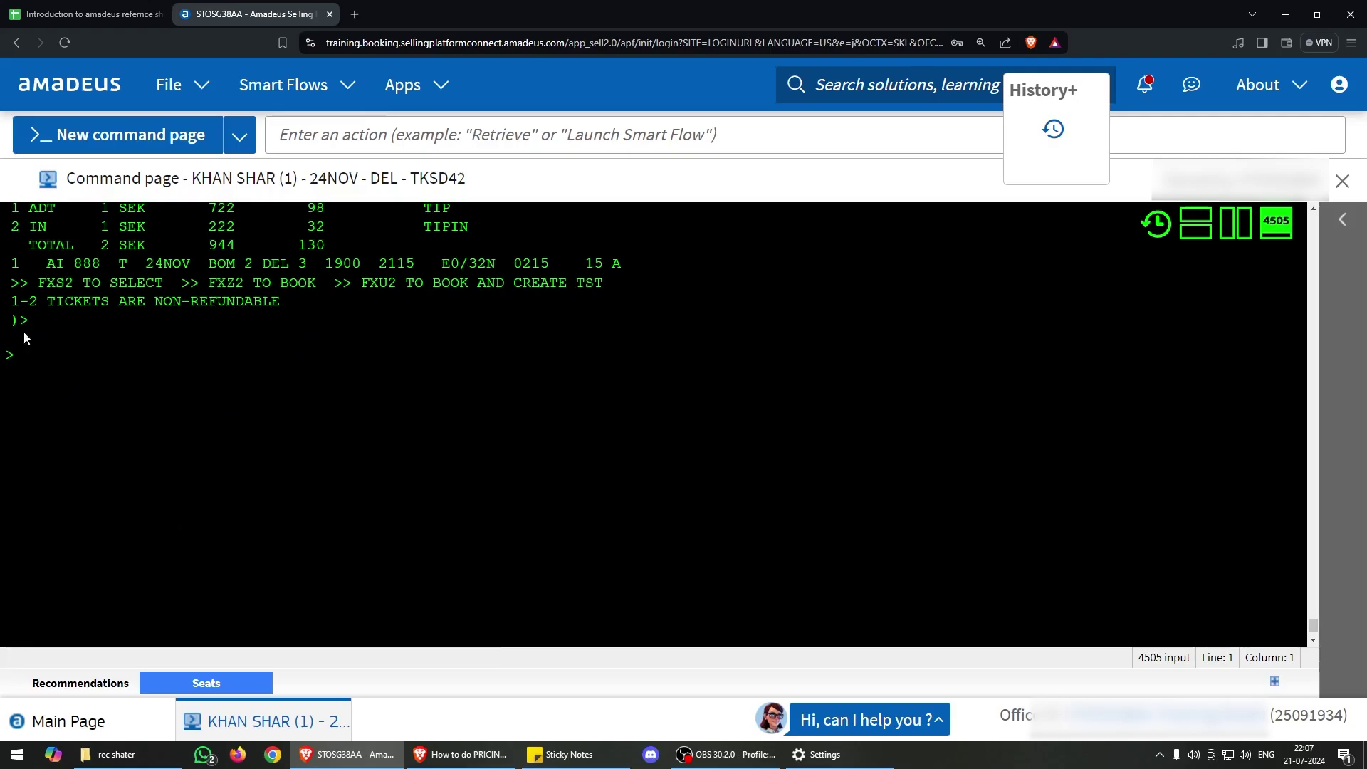
pyautogui.write('md')
pyautogui.press('Return')
pyautogui.scroll(-2, 35, 351)
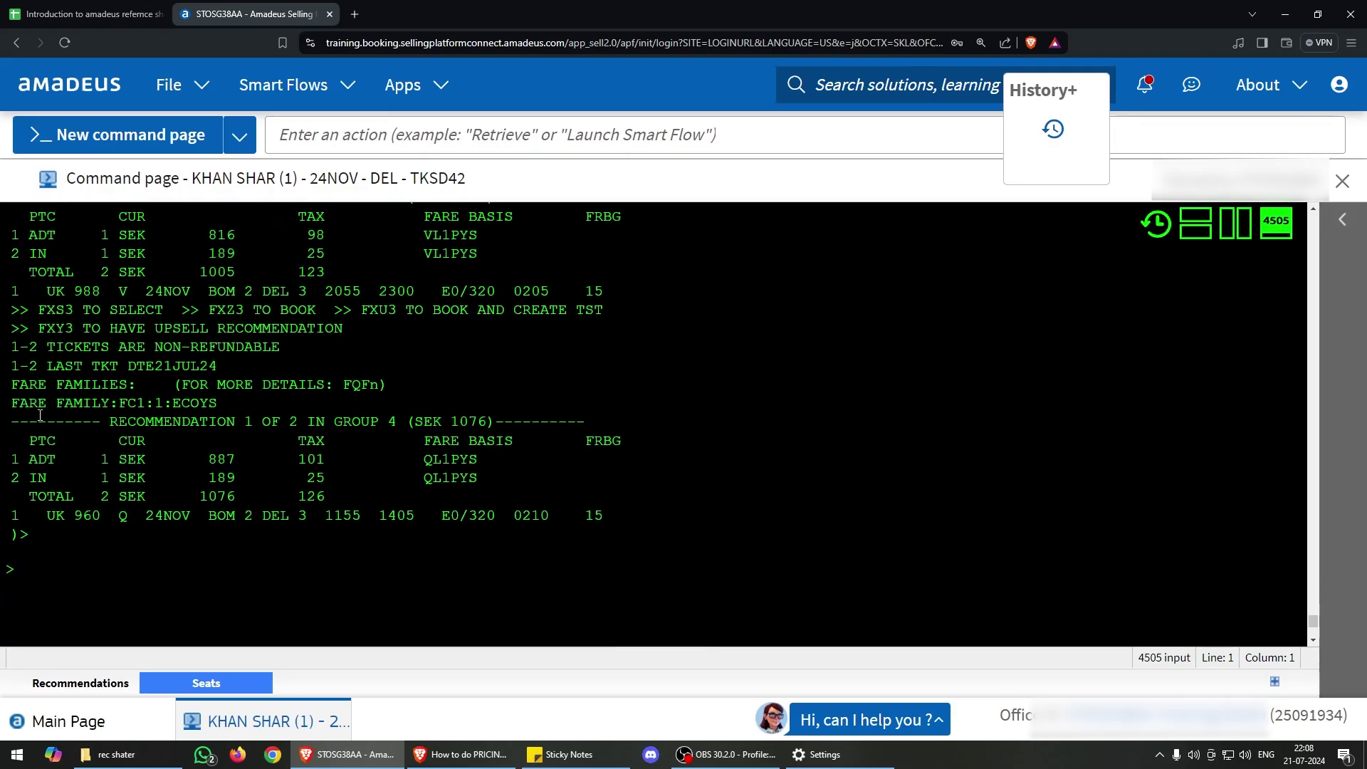
pyautogui.write('md')
pyautogui.press('Return')
pyautogui.scroll(-1, 107, 541)
pyautogui.scroll(-4, 78, 485)
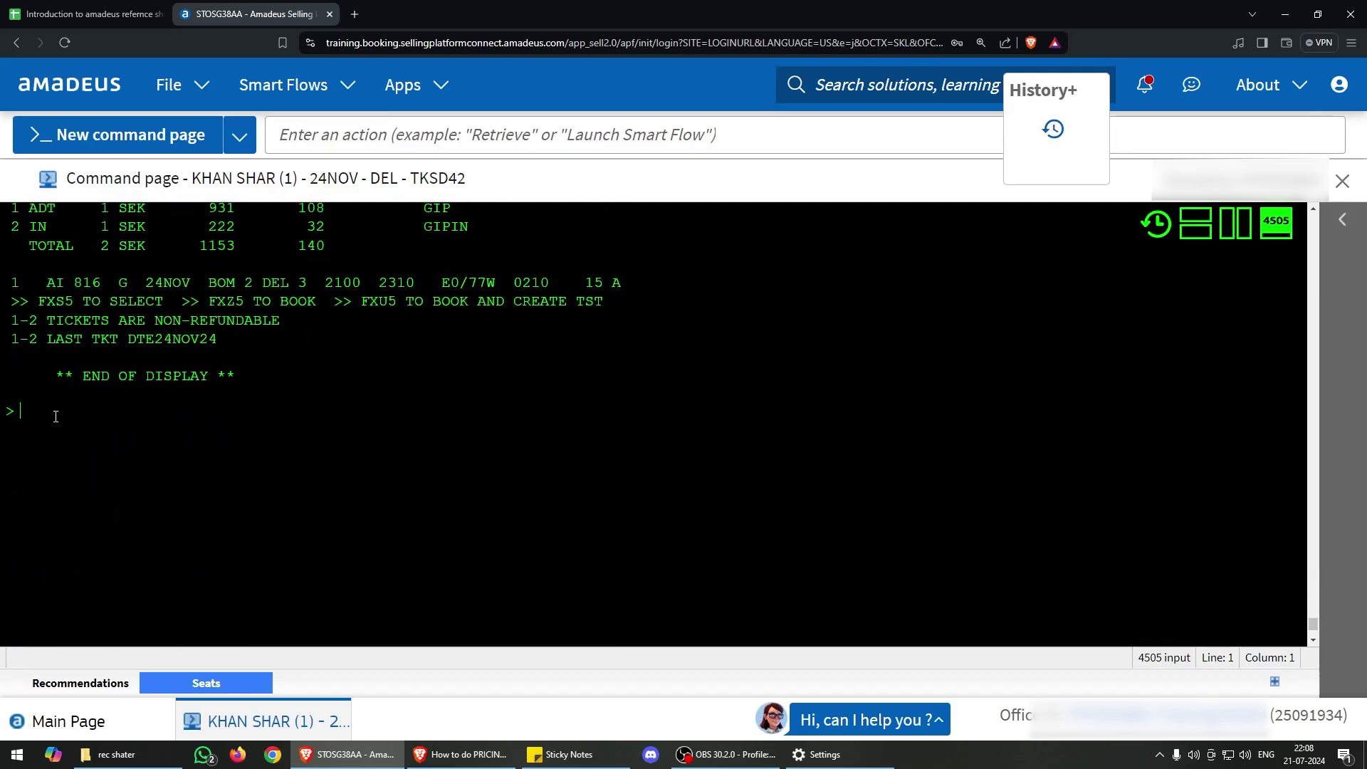
# - Compare the total fares of recommendation groups 5, 4 and 3 in the FXD results
pyautogui.scroll(2, 56, 416)
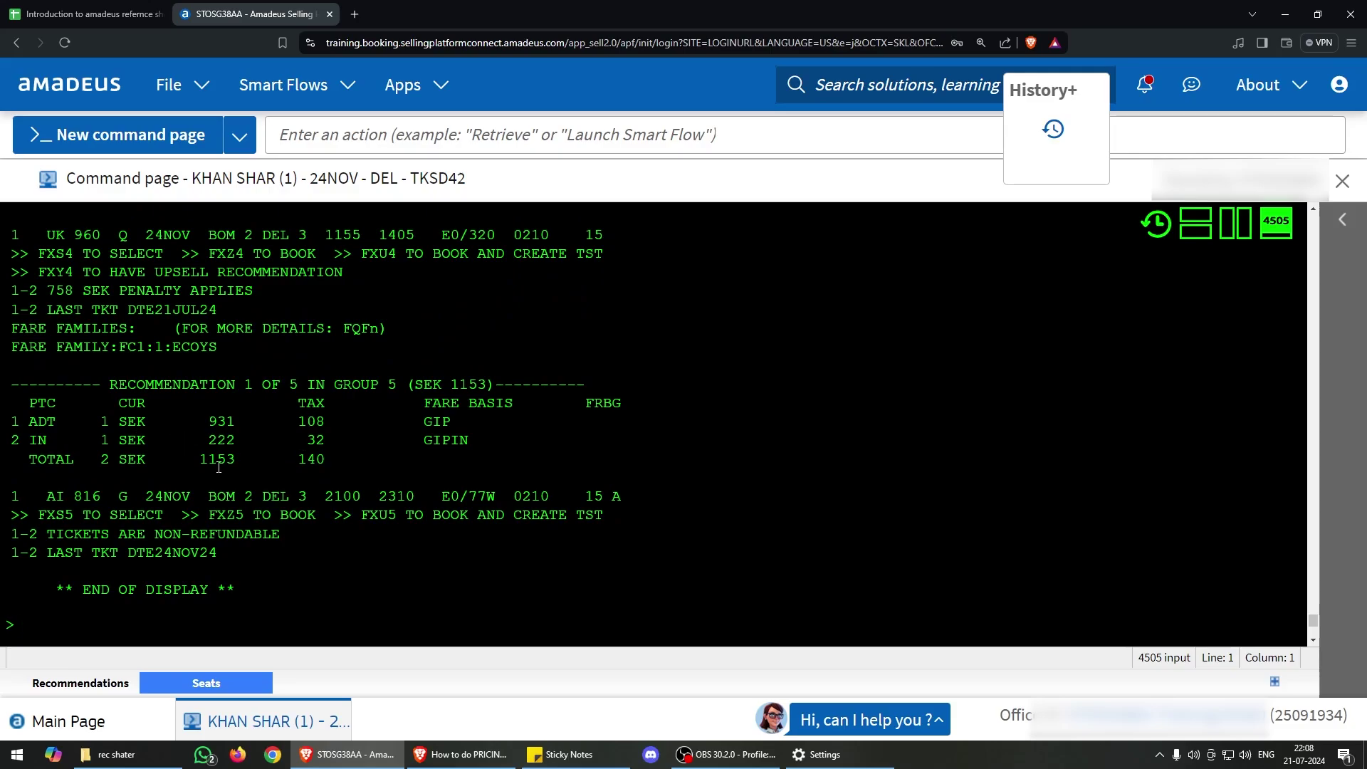
pyautogui.scroll(5, 217, 465)
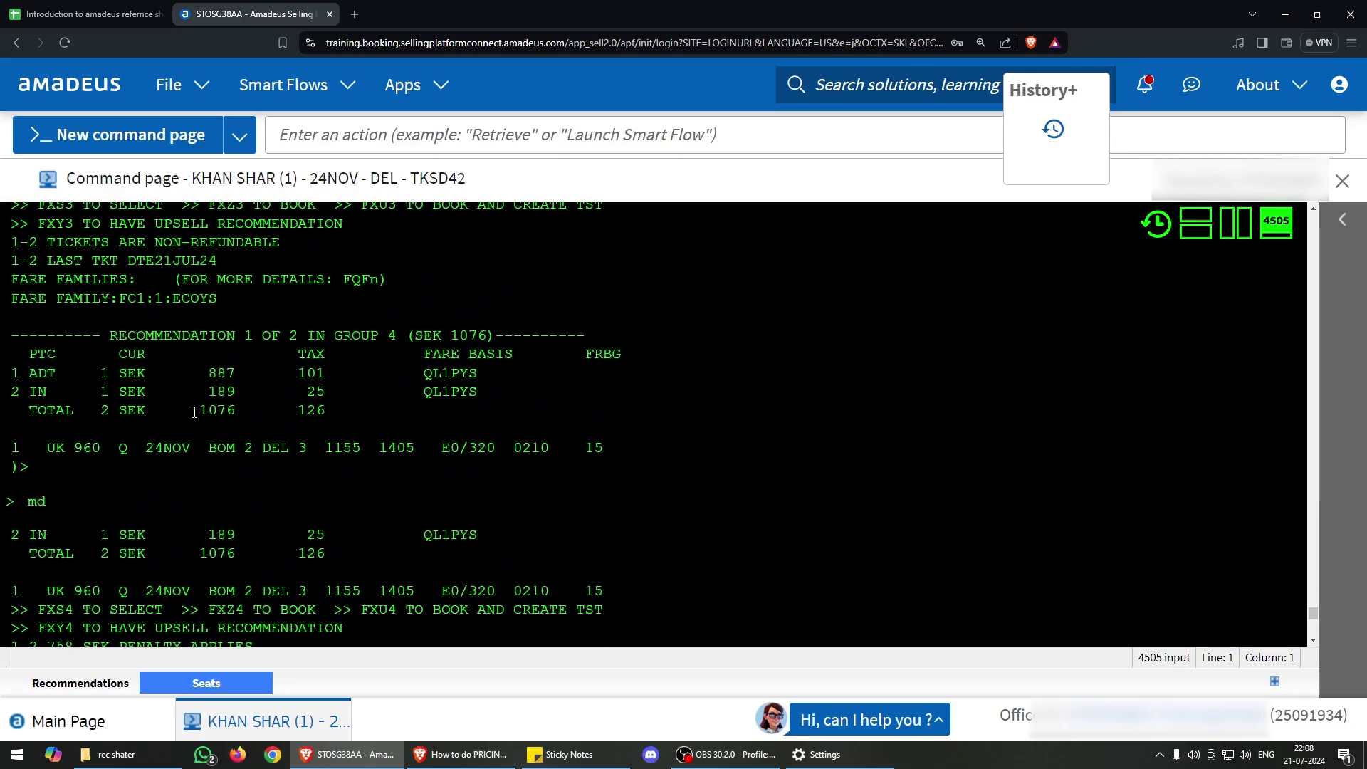
pyautogui.moveTo(200, 412); pyautogui.dragTo(229, 417)
pyautogui.scroll(5, 200, 506)
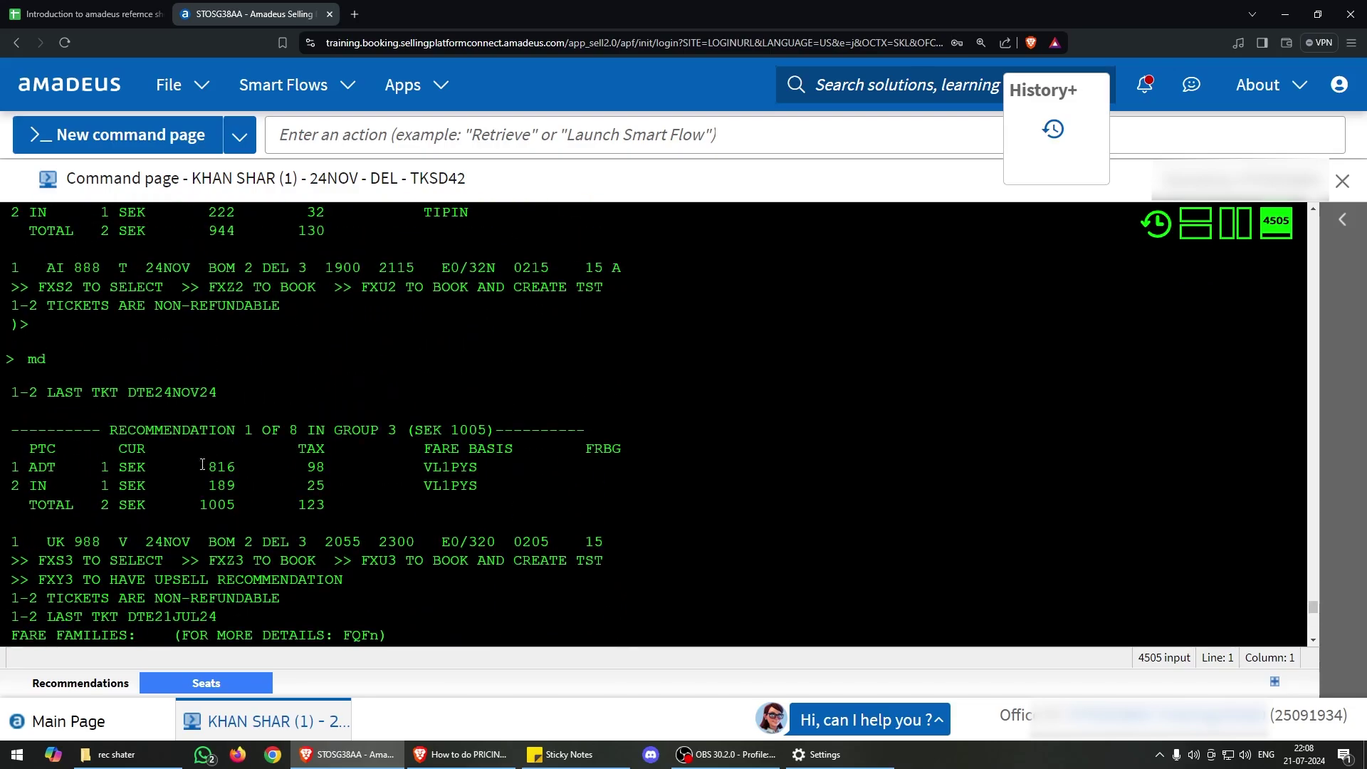
pyautogui.moveTo(200, 507); pyautogui.dragTo(226, 506)
pyautogui.scroll(-2, 286, 442)
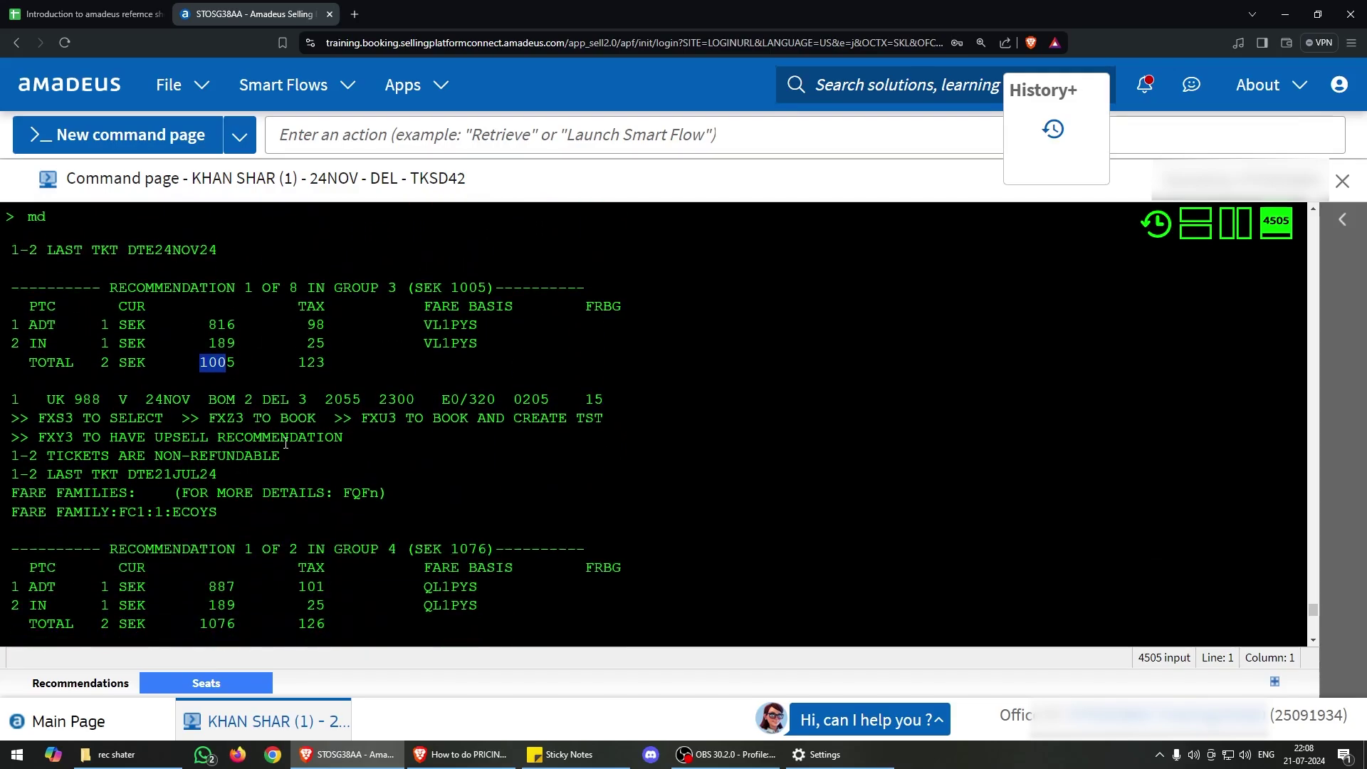
# - Review the FXD recommendations and rebook the itinerary on the group 3 recommendation with FXZ3
pyautogui.scroll(-2, 286, 442)
pyautogui.scroll(3, 203, 413)
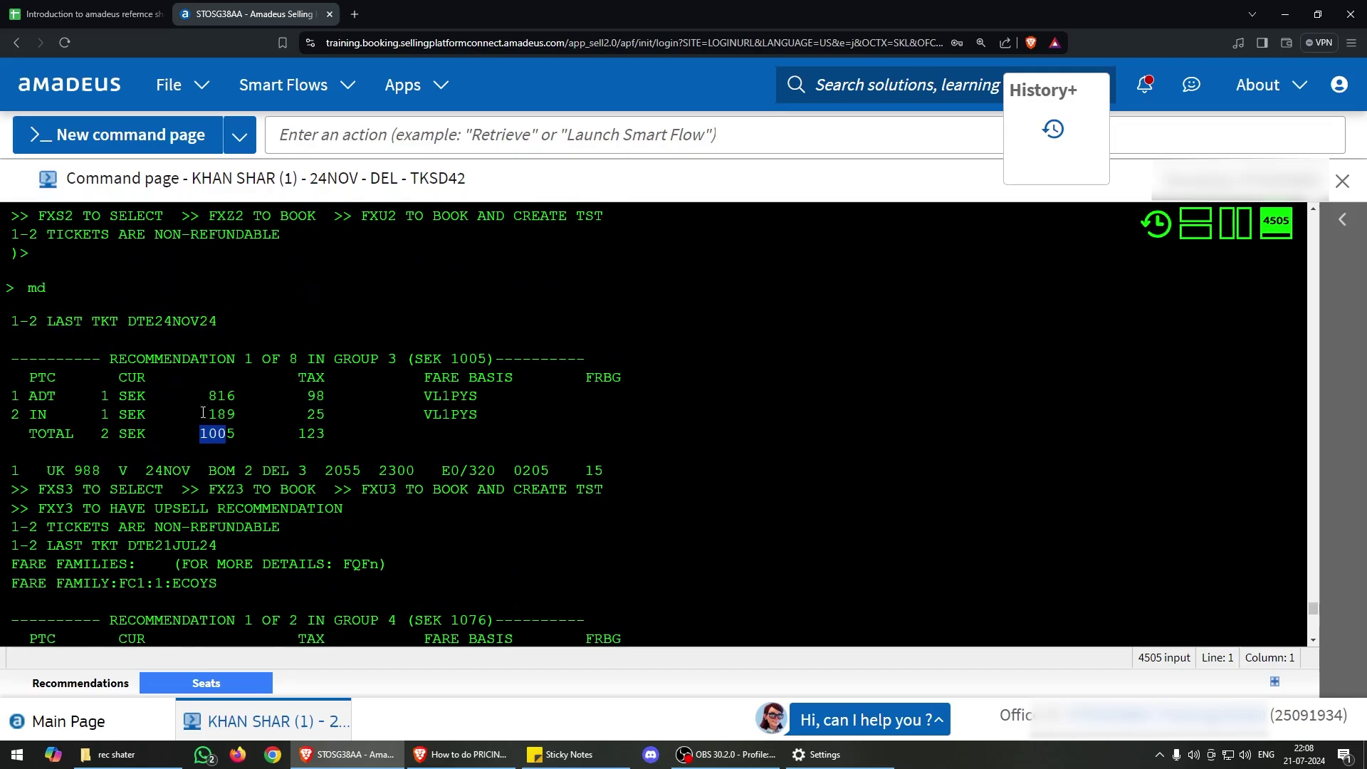
pyautogui.scroll(-10, 116, 425)
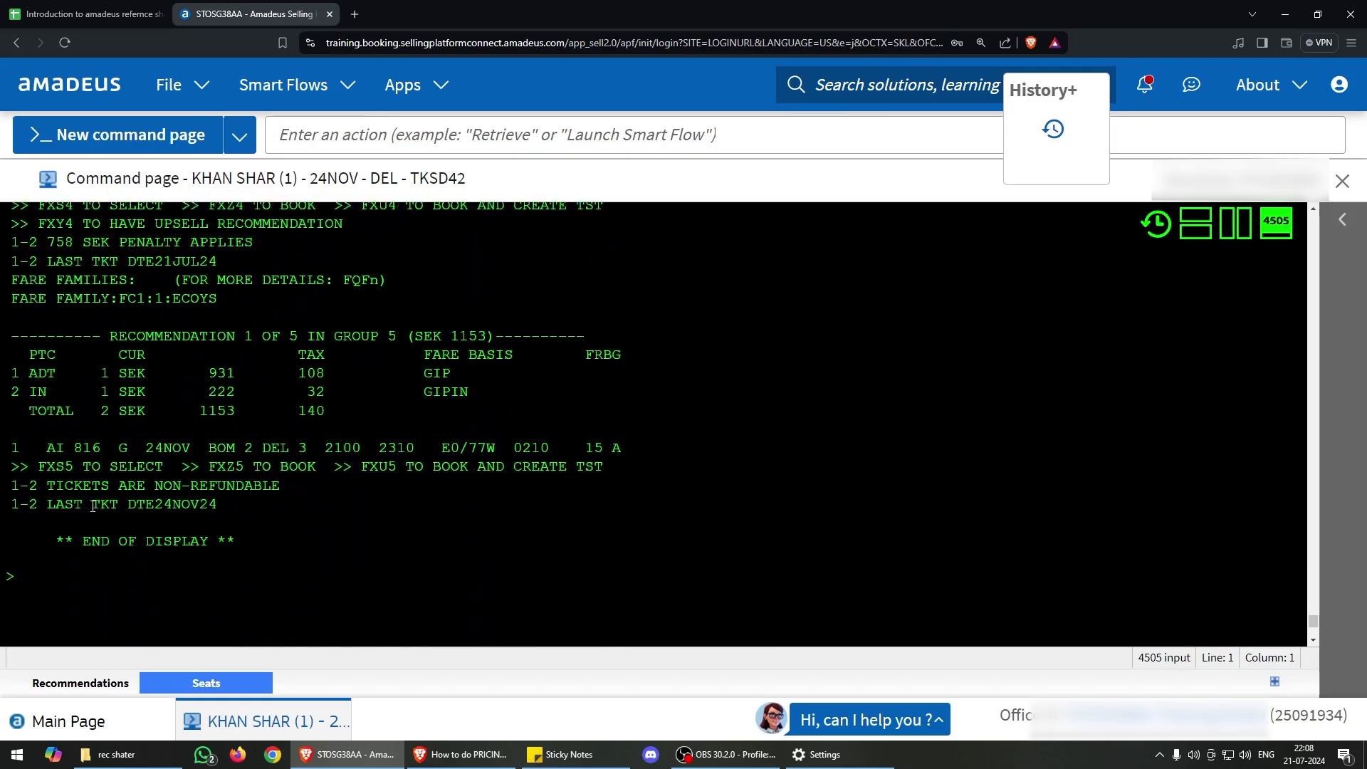
pyautogui.write('fxz3')
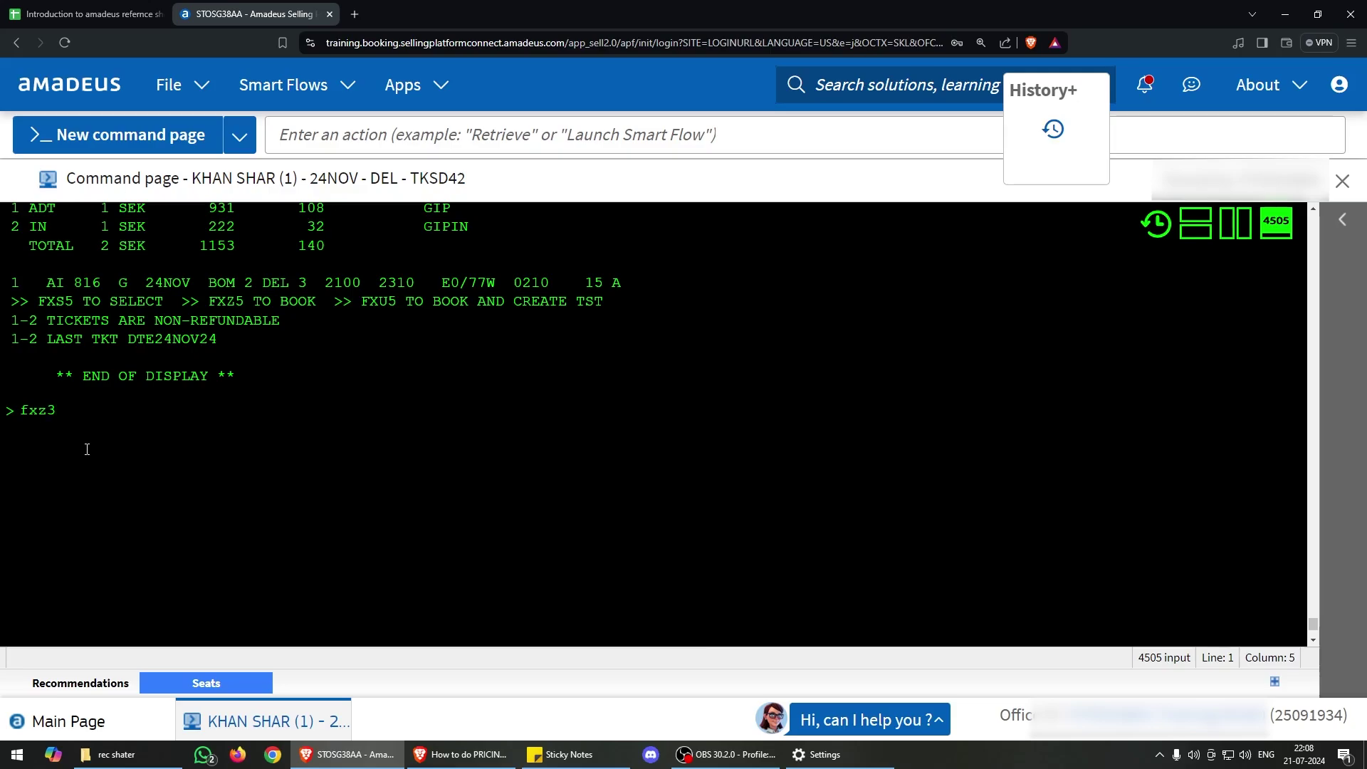
pyautogui.press('Return')
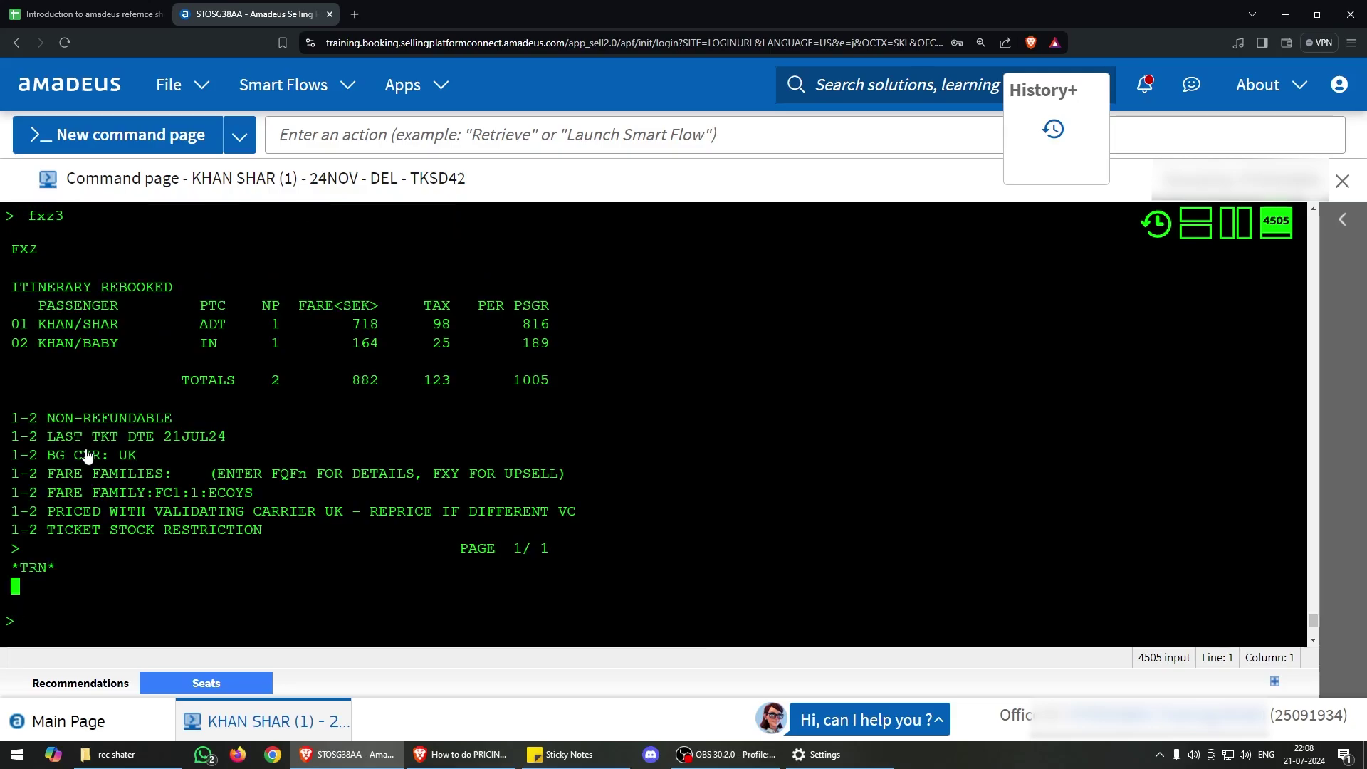
# - Price the rebooked itinerary and save the fare as TSTs for both passengers with FXP
pyautogui.scroll(-2, 86, 455)
pyautogui.write('fx')
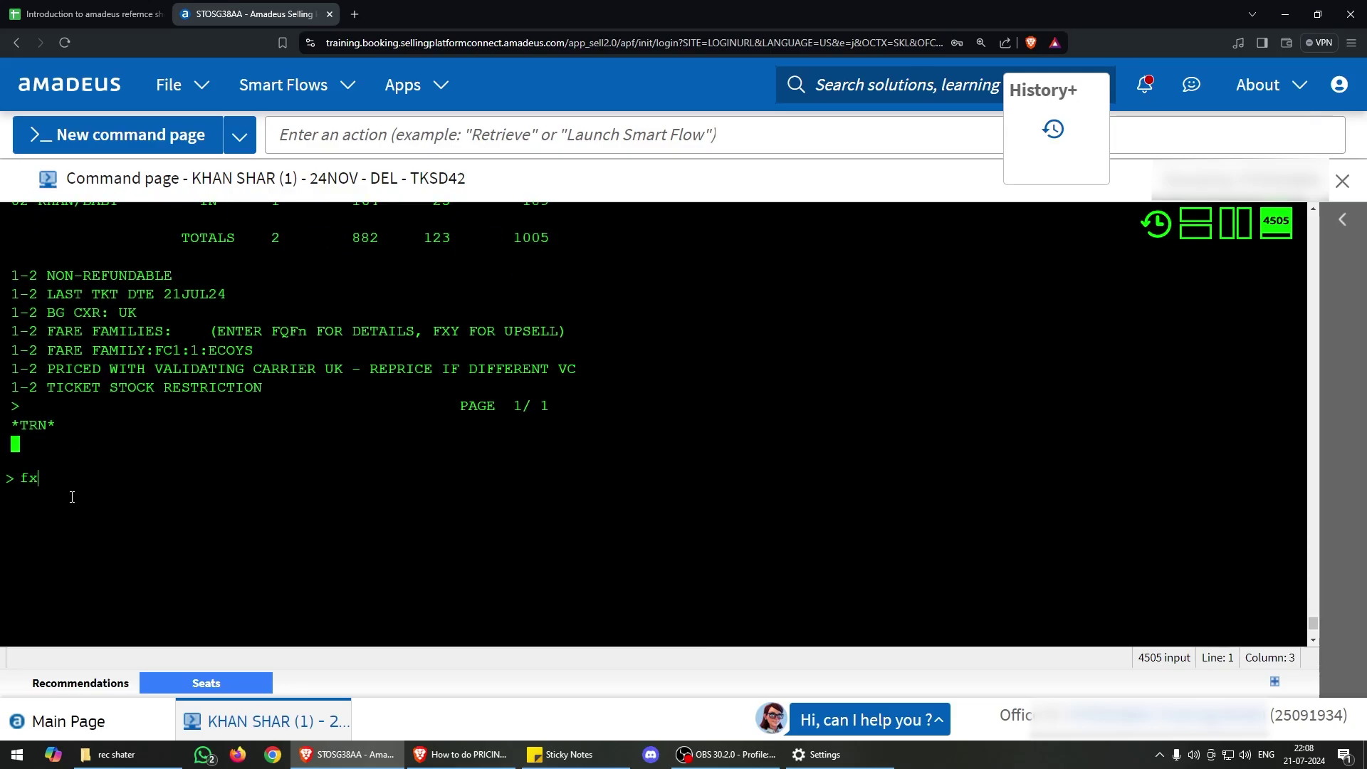
pyautogui.write('p')
pyautogui.press('Return')
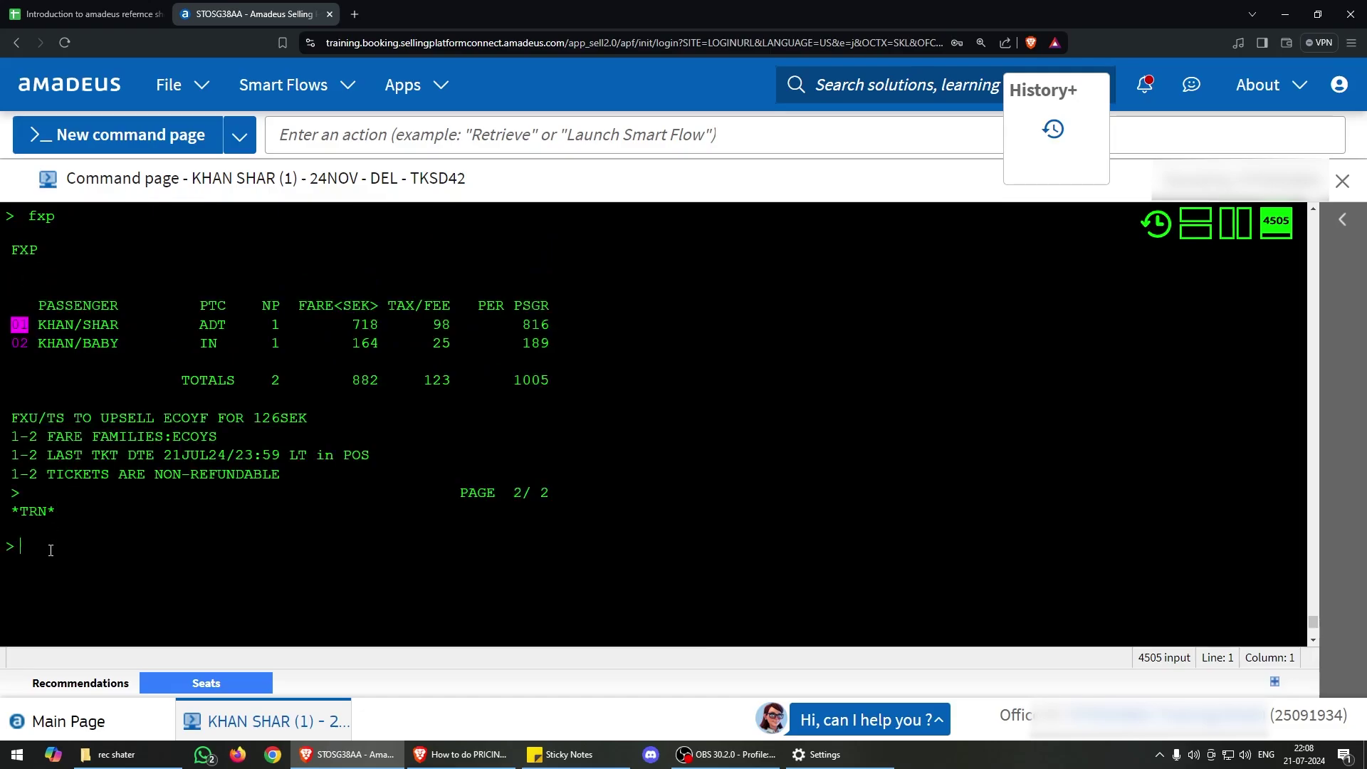
# - Check the saved TSTs with TQT, close their list, and switch to the pricing reference sheet in Google Sheets
pyautogui.write('tqt')
pyautogui.press('Return')
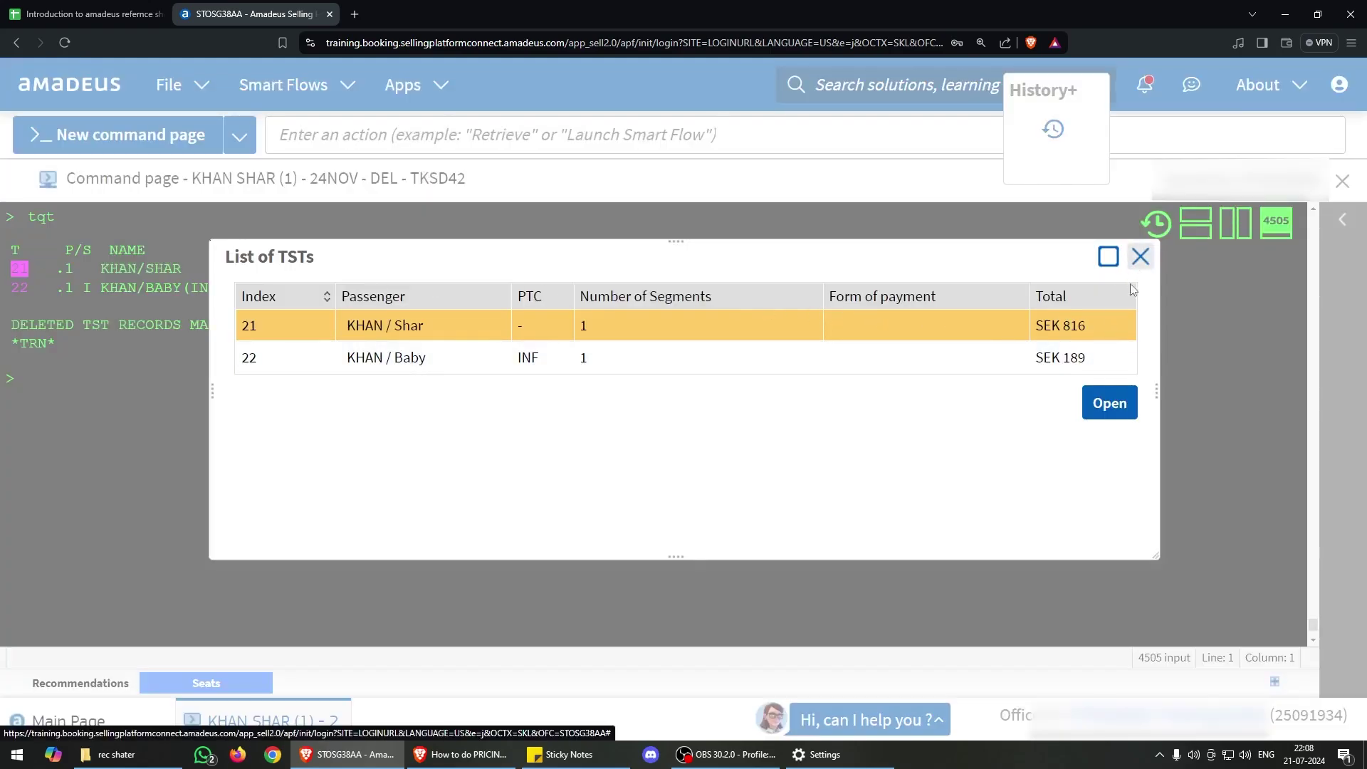
pyautogui.click(1140, 257)
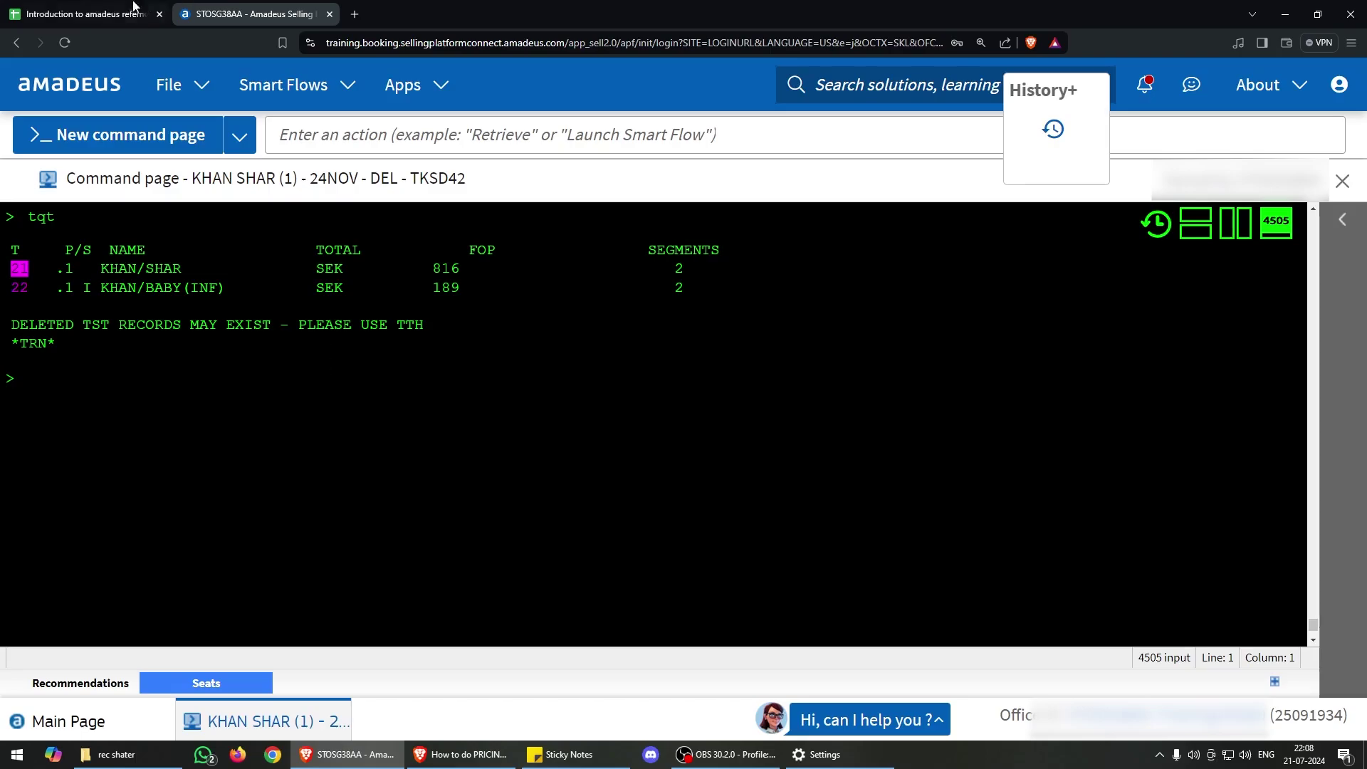
pyautogui.click(82, 16)
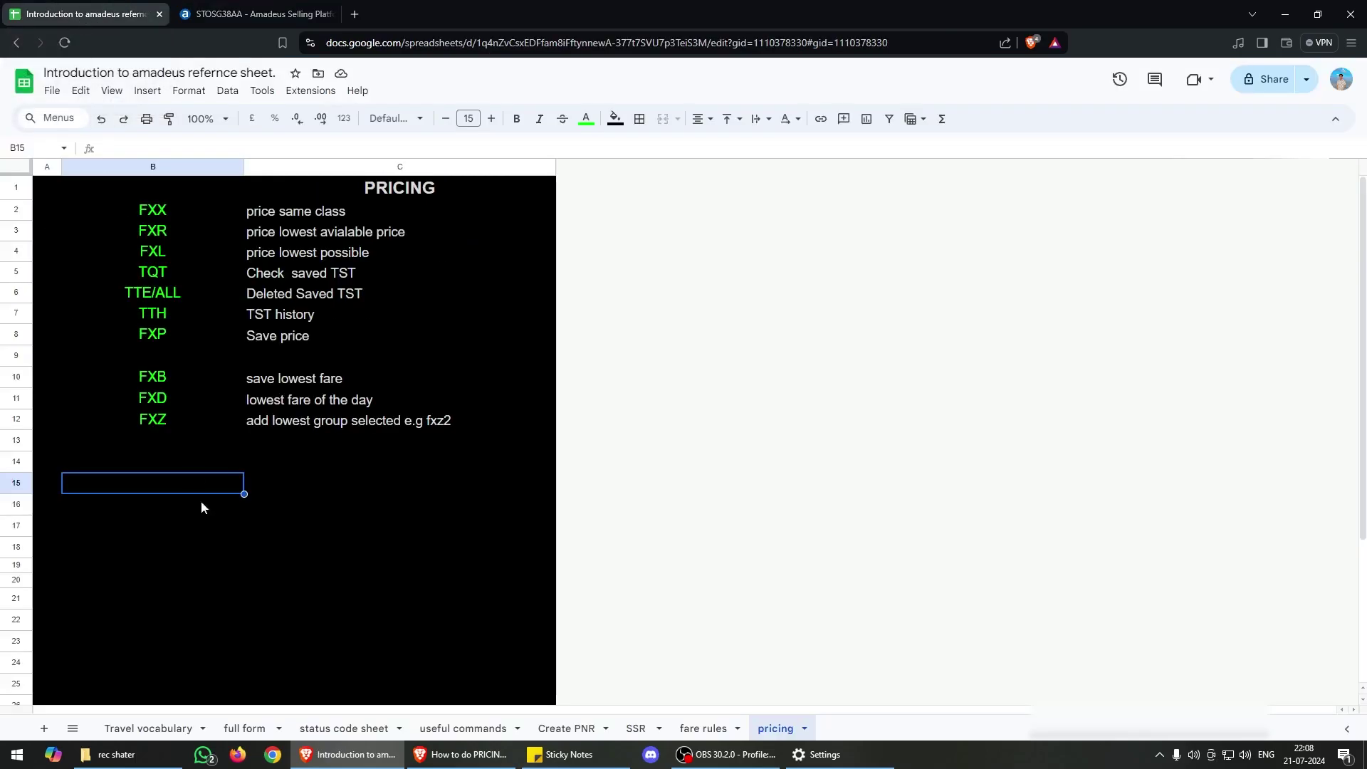